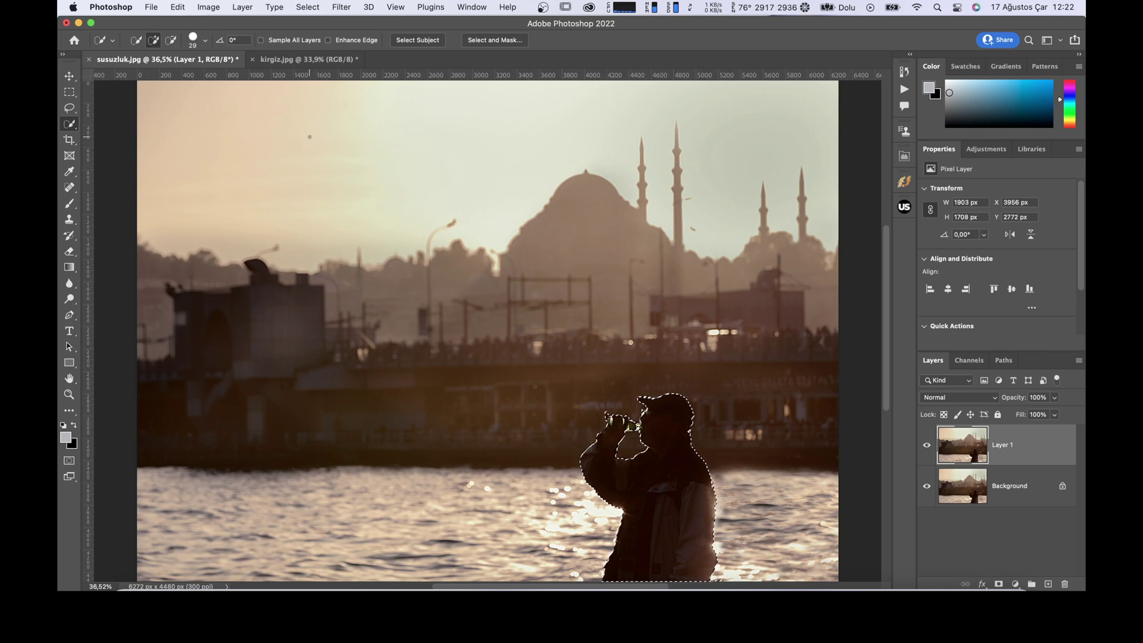
Copy the selected man from Layer 1 onto a new layer and hide that layer.
{"action": "left_click", "coordinate": [171, 41]}
{"action": "key", "text": "ctrl+j"}
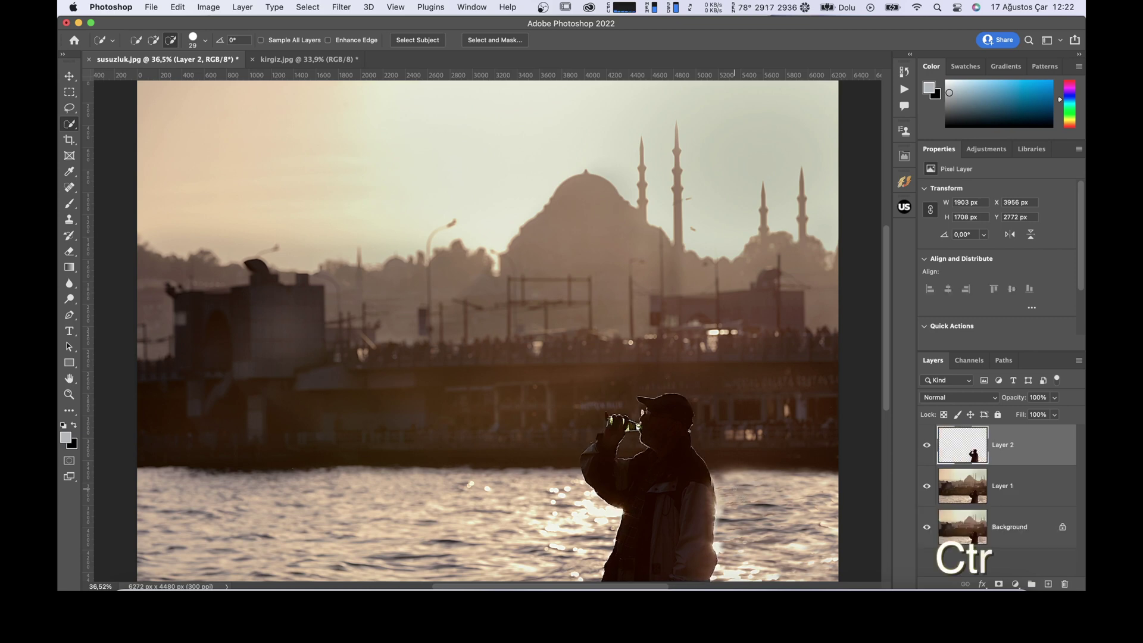
{"action": "left_click", "coordinate": [927, 445]}
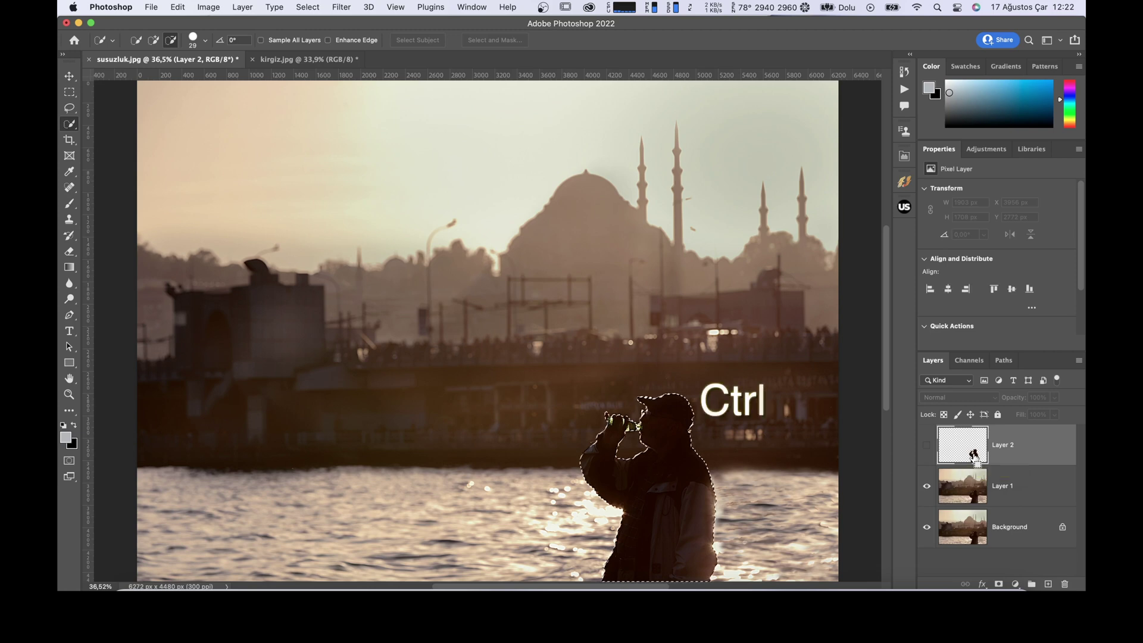
Load the outline of the man's cutout layer as a selection on Layer 1 and expand it by 20 pixels.
{"action": "left_click", "coordinate": [974, 458], "text": "ctrl"}
{"action": "left_click", "coordinate": [964, 495]}
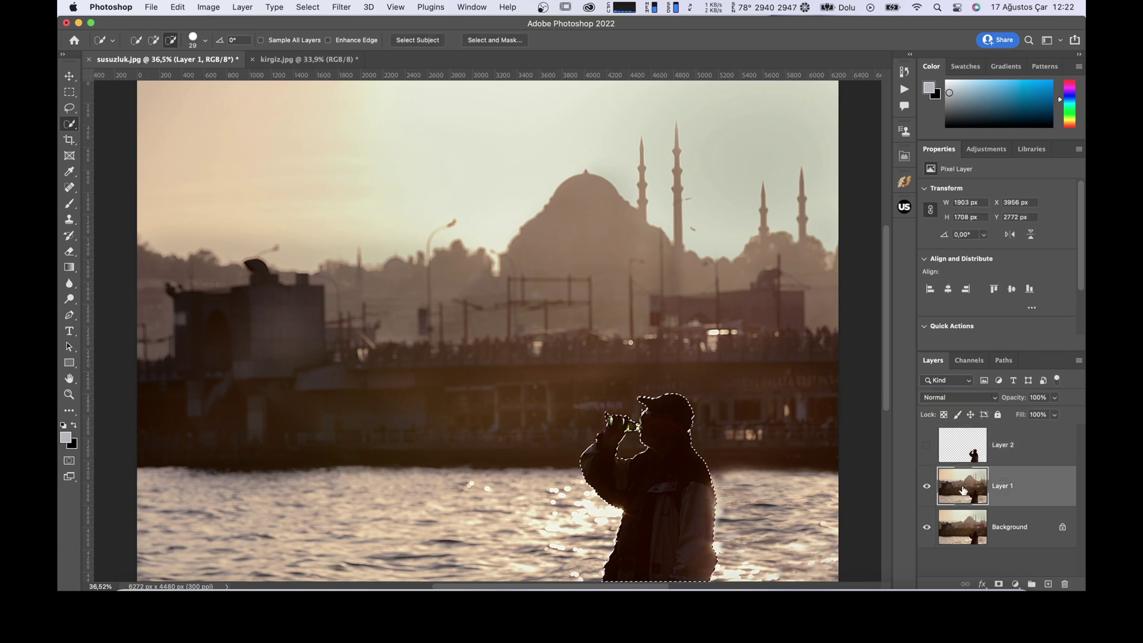
{"action": "left_click", "coordinate": [308, 7]}
{"action": "mouse_move", "coordinate": [328, 189]}
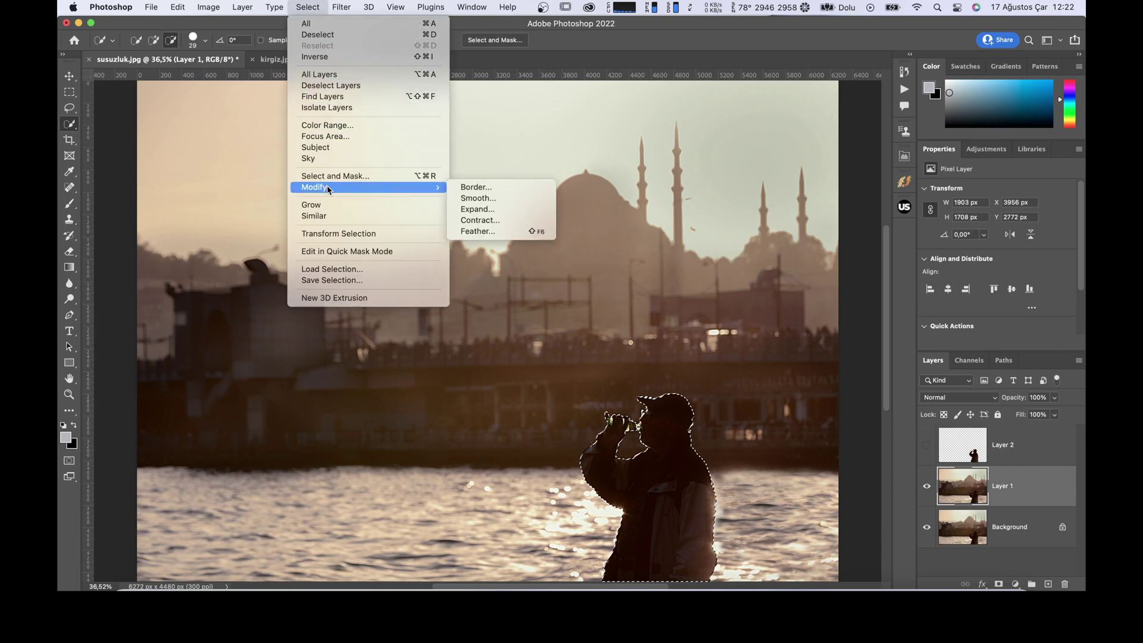
{"action": "left_click", "coordinate": [470, 212]}
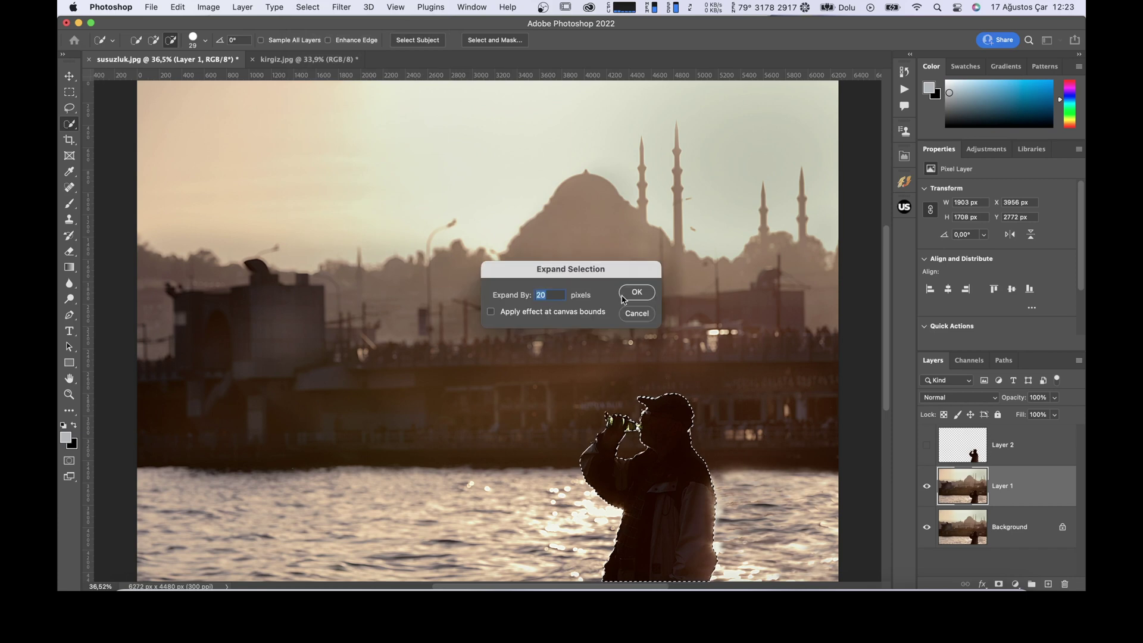
{"action": "left_click", "coordinate": [635, 293]}
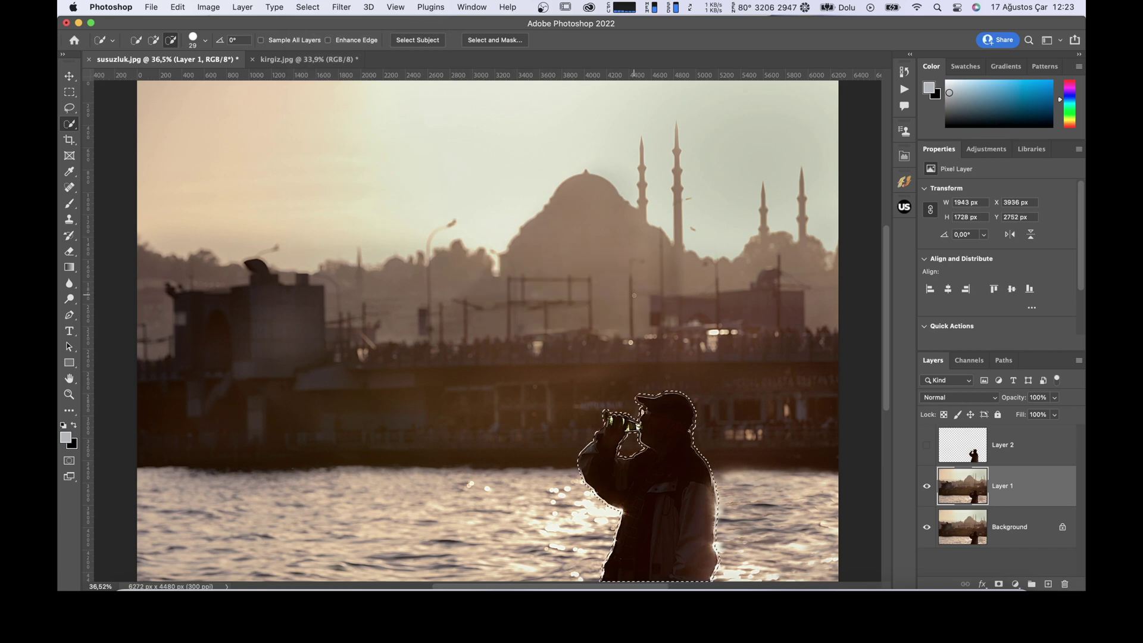
Fill the man's area on Layer 1 with Content-Aware at 100% opacity and deselect.
{"action": "left_click", "coordinate": [177, 8]}
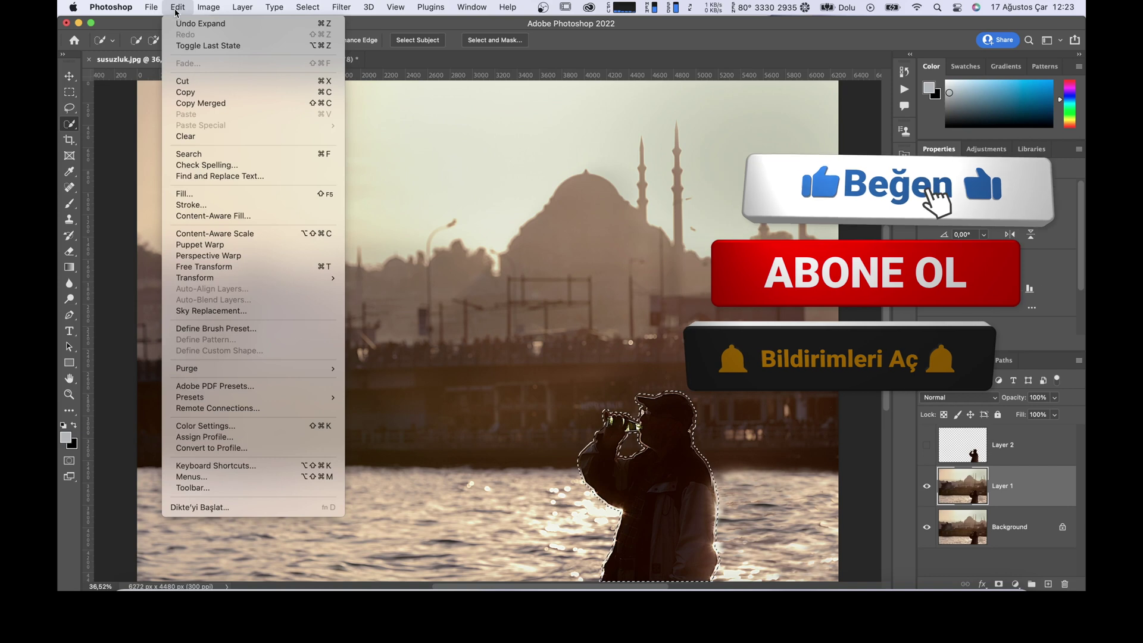
{"action": "left_click", "coordinate": [183, 194]}
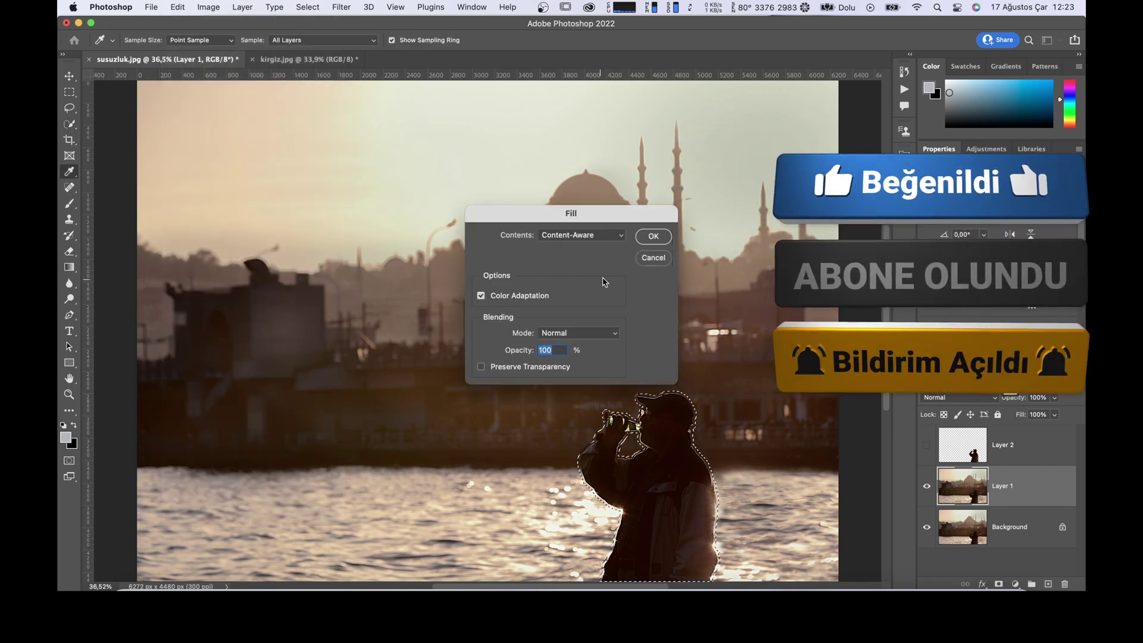
{"action": "left_click", "coordinate": [654, 237]}
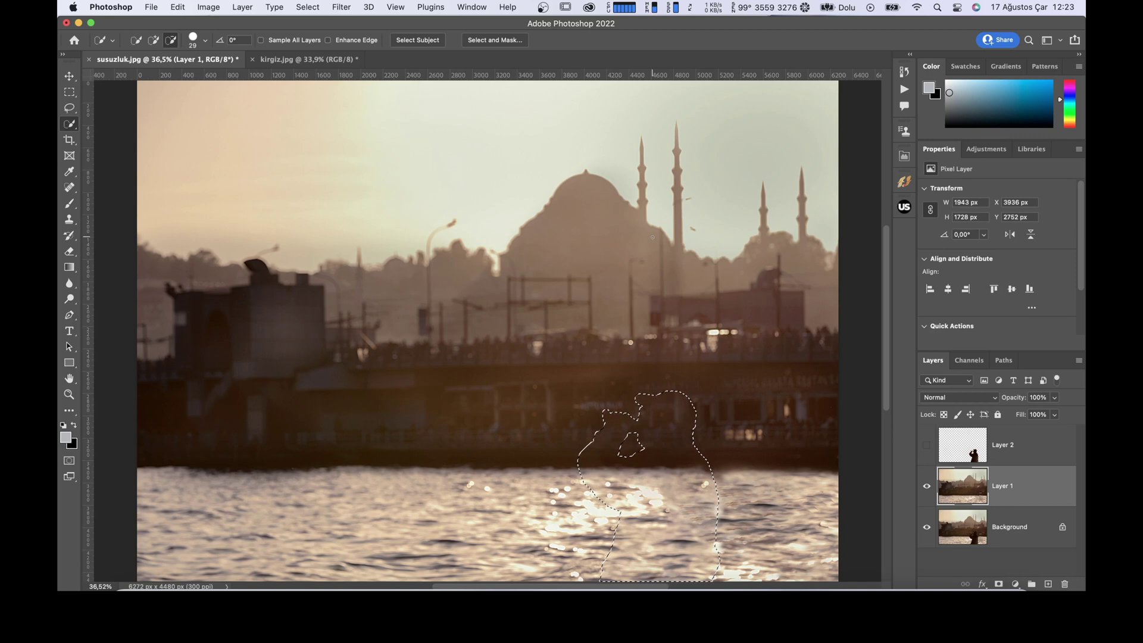
{"action": "key", "text": "ctrl+d"}
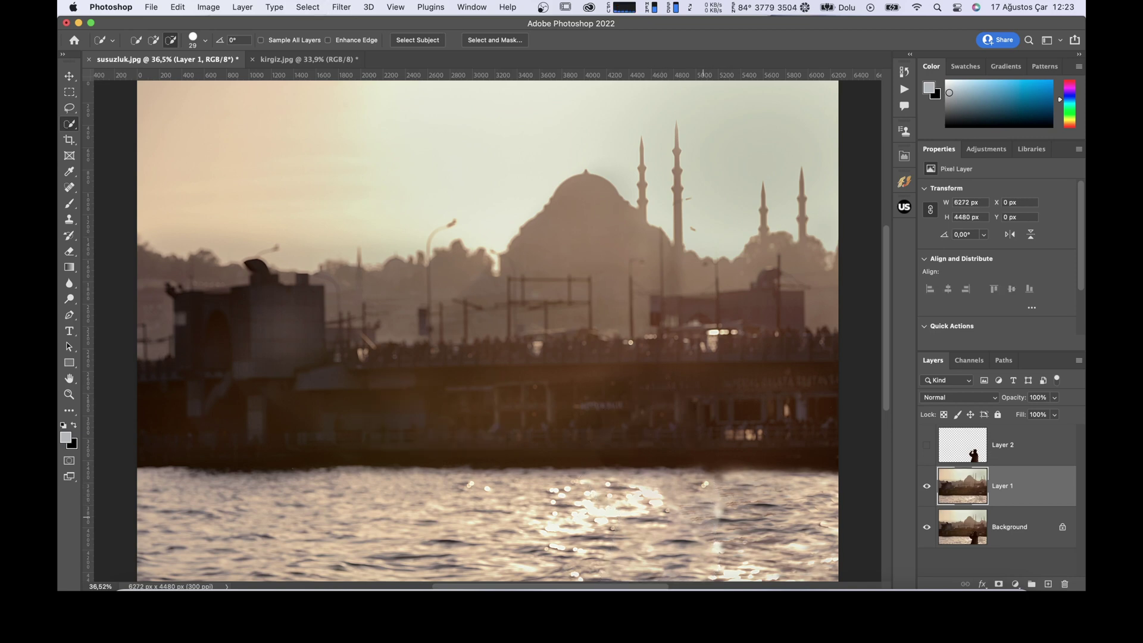
Lasso the leftover vertical streak on the water, about 353 x 983 px, fill it again, and deselect.
{"action": "left_click", "coordinate": [70, 108]}
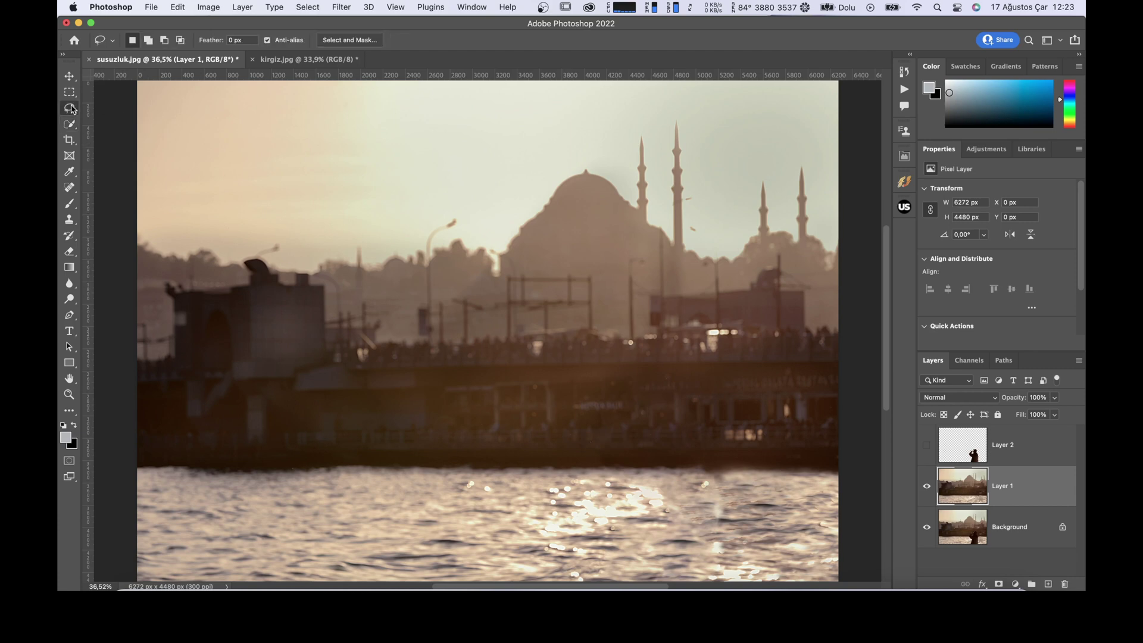
{"action": "mouse_move", "coordinate": [725, 470]}
{"action": "left_mouse_down"}
{"action": "mouse_move", "coordinate": [701, 524]}
{"action": "mouse_move", "coordinate": [699, 569]}
{"action": "mouse_move", "coordinate": [712, 581]}
{"action": "mouse_move", "coordinate": [738, 524]}
{"action": "mouse_move", "coordinate": [725, 470]}
{"action": "left_mouse_up"}
{"action": "key", "text": "shift"}
{"action": "key", "text": "shift+F5"}
{"action": "key", "text": "Return"}
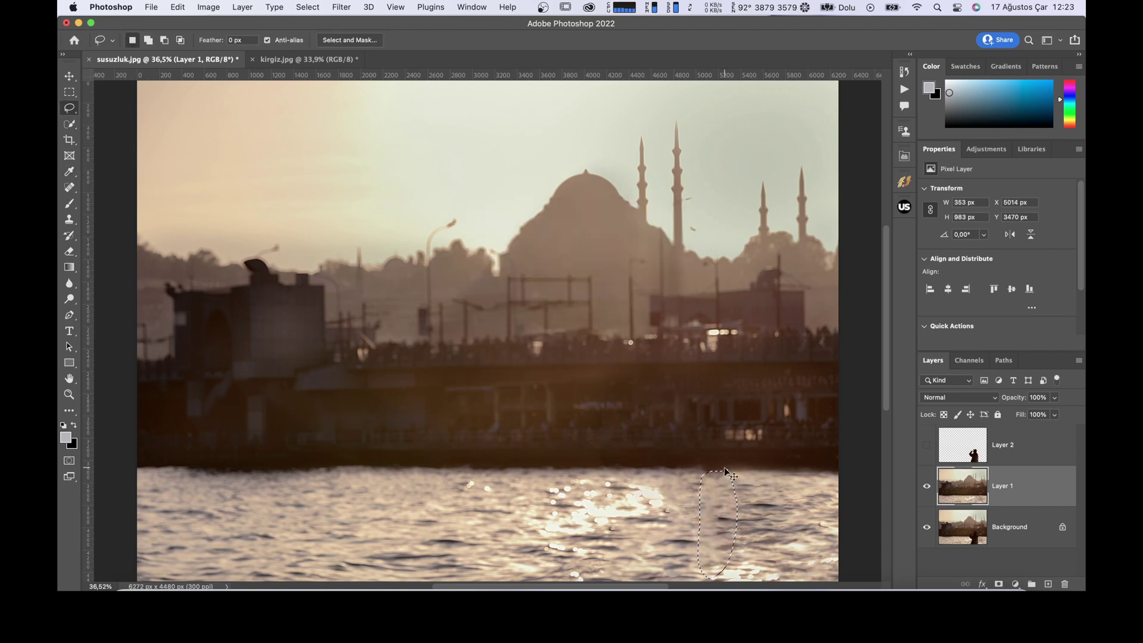
{"action": "key", "text": "super+d"}
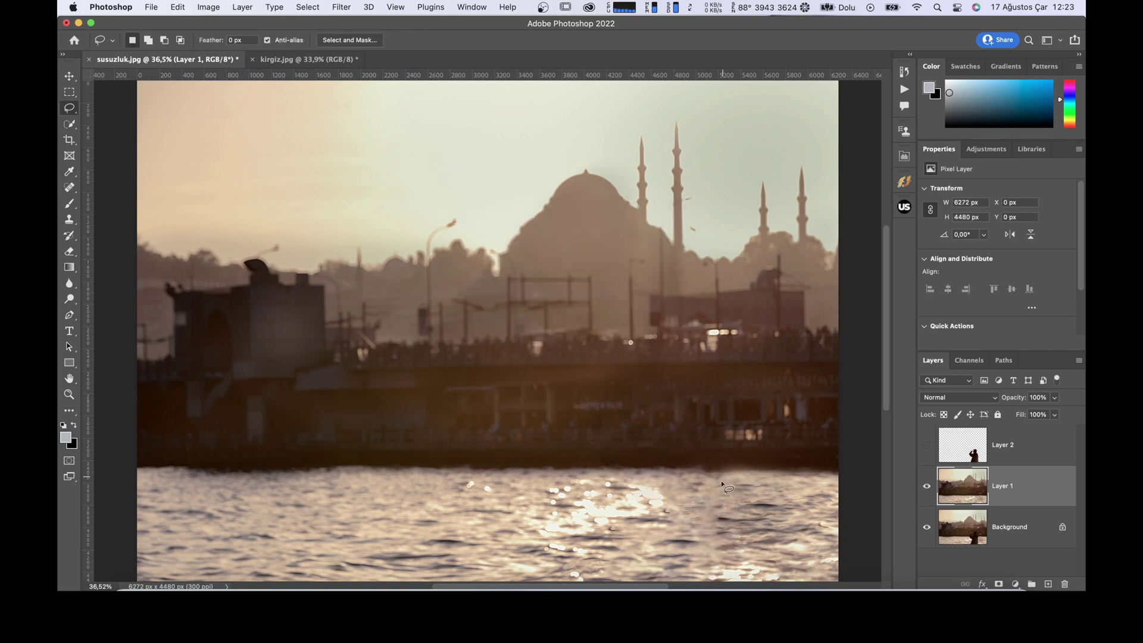
Toggle the man's cutout layer to check the cleaned background, leaving Layer 2 visible.
{"action": "left_click", "coordinate": [927, 444]}
{"action": "left_click", "coordinate": [928, 445]}
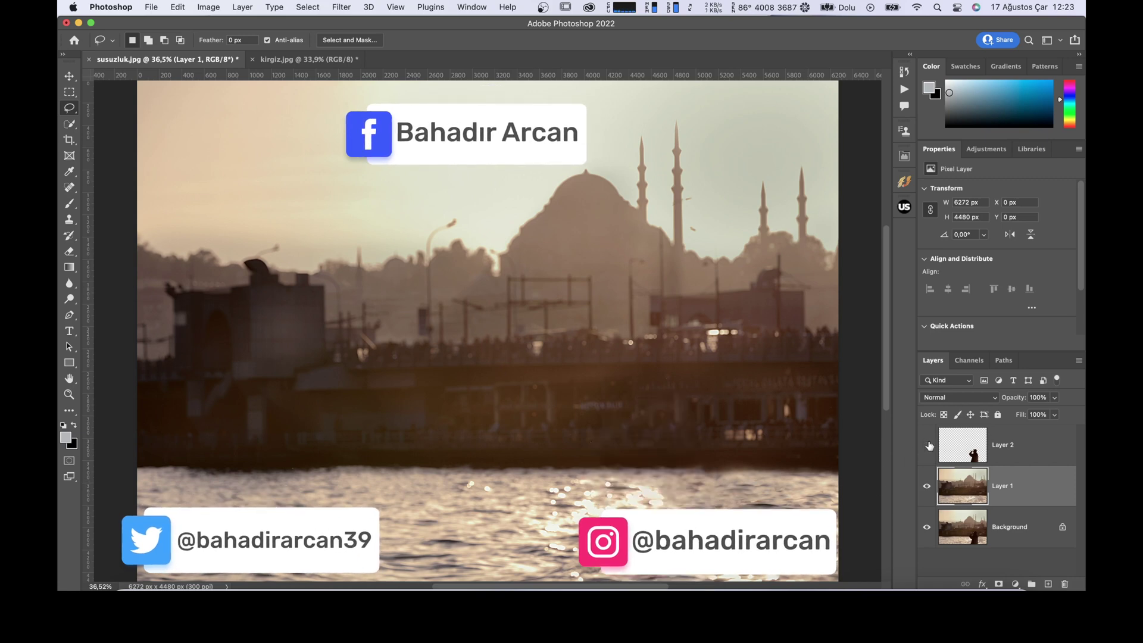
{"action": "left_click", "coordinate": [928, 445]}
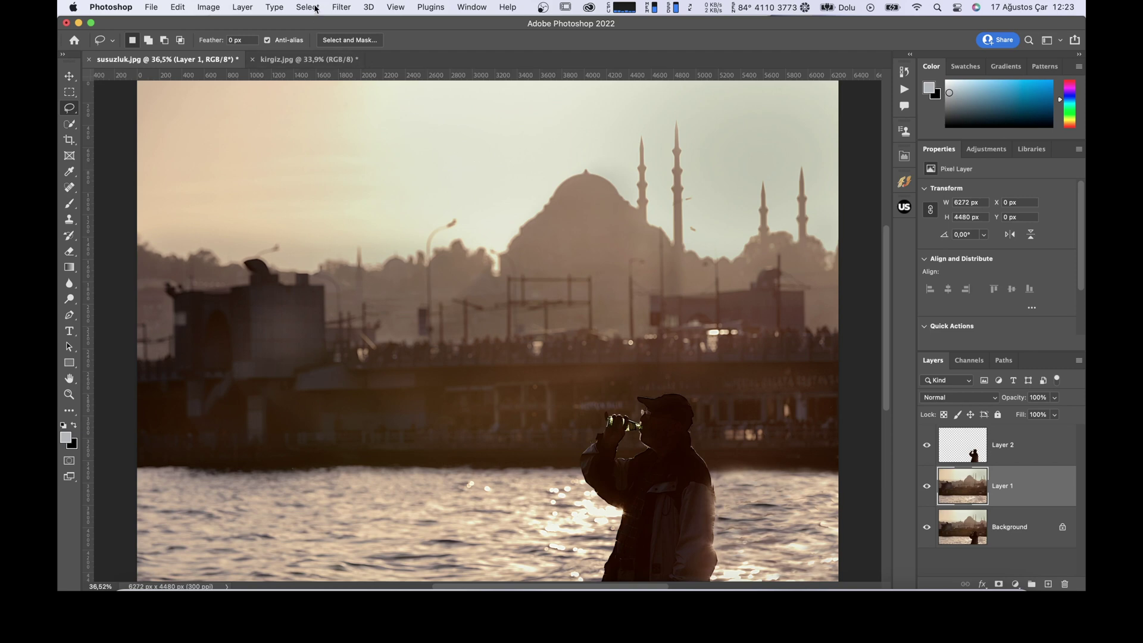
Apply a Gaussian Blur with a radius of 23.3 pixels to Layer 1.
{"action": "left_click", "coordinate": [340, 7]}
{"action": "mouse_move", "coordinate": [357, 166]}
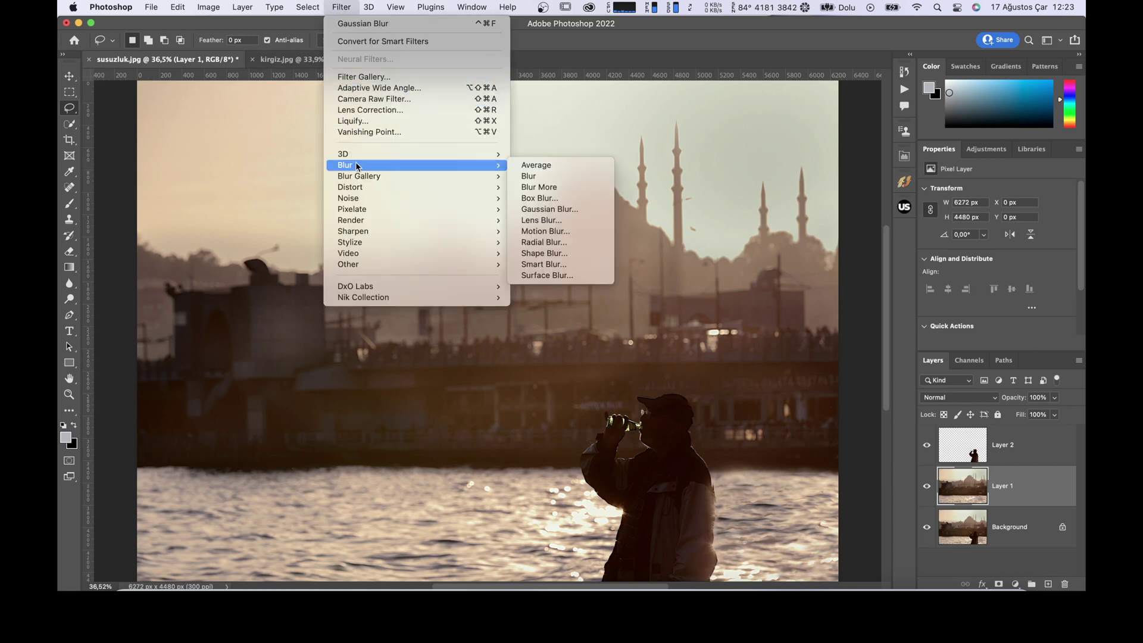
{"action": "left_click", "coordinate": [544, 209]}
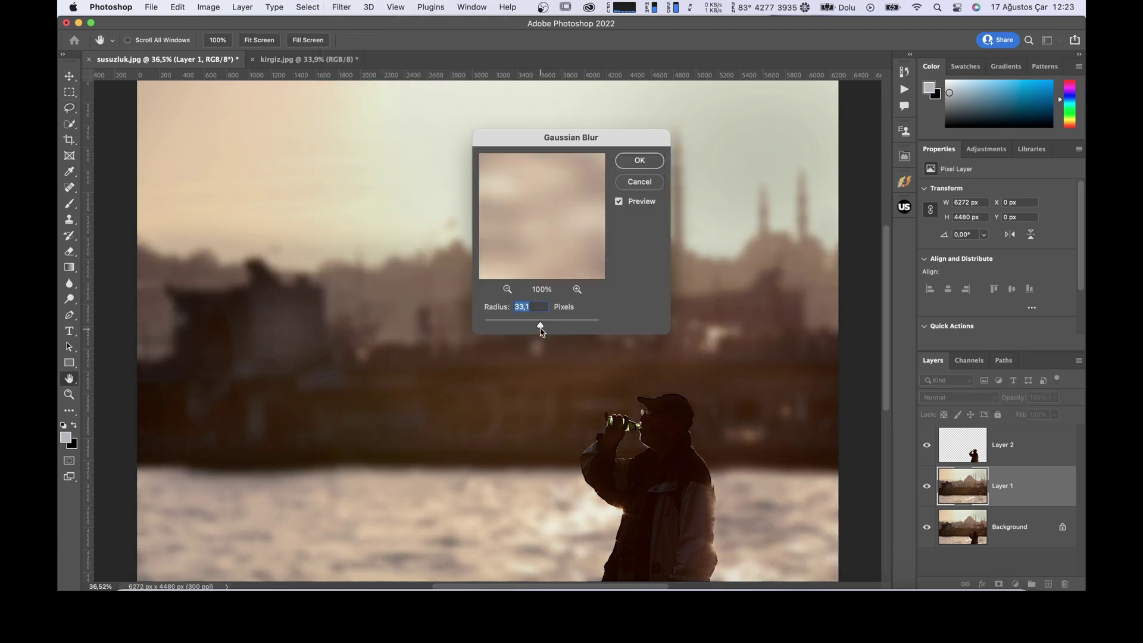
{"action": "left_click_drag", "start_coordinate": [539, 327], "coordinate": [537, 327]}
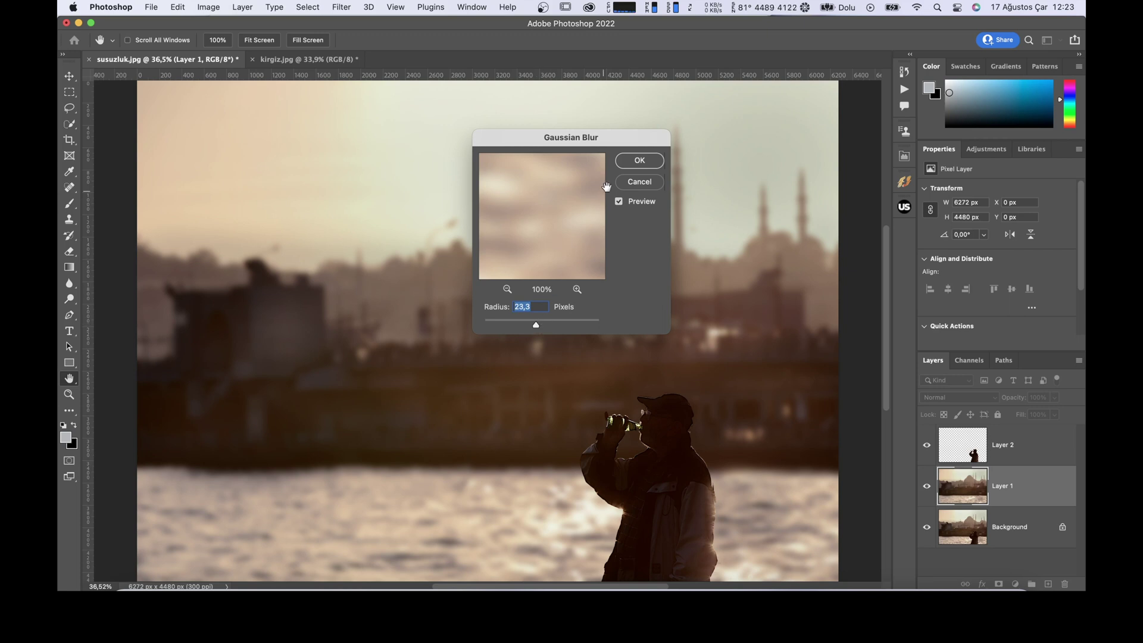
{"action": "left_click", "coordinate": [635, 161]}
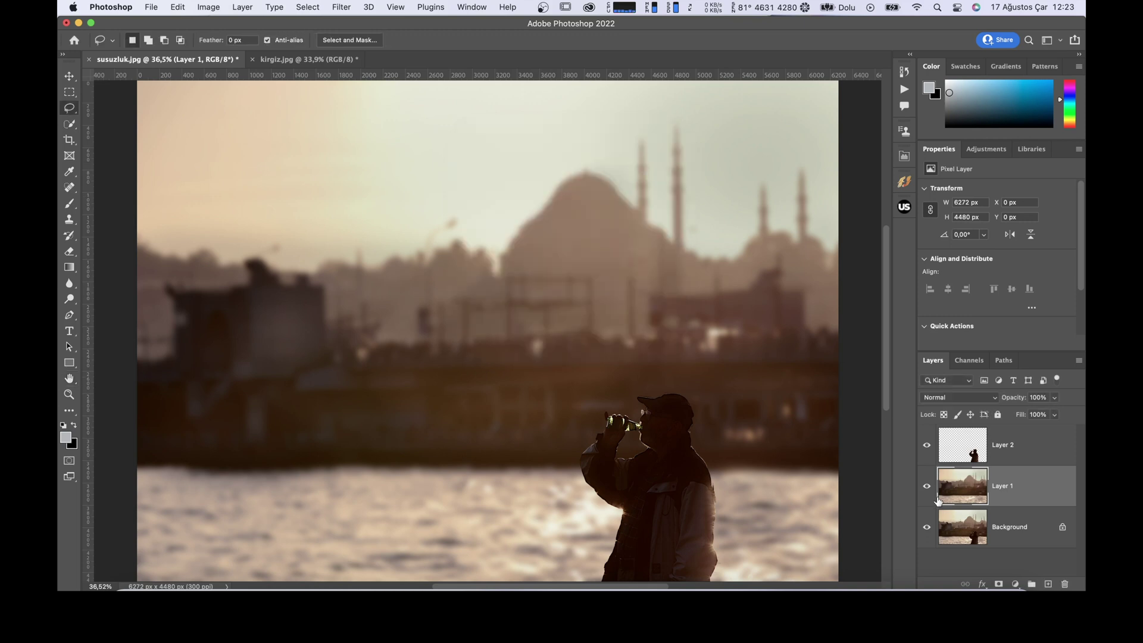
Compare the blurred composite with the original Background layer by toggling the other layers' visibility.
{"action": "left_click", "coordinate": [927, 529], "text": "alt"}
{"action": "left_click", "coordinate": [927, 529], "text": "alt"}
{"action": "left_click", "coordinate": [928, 529], "text": "alt"}
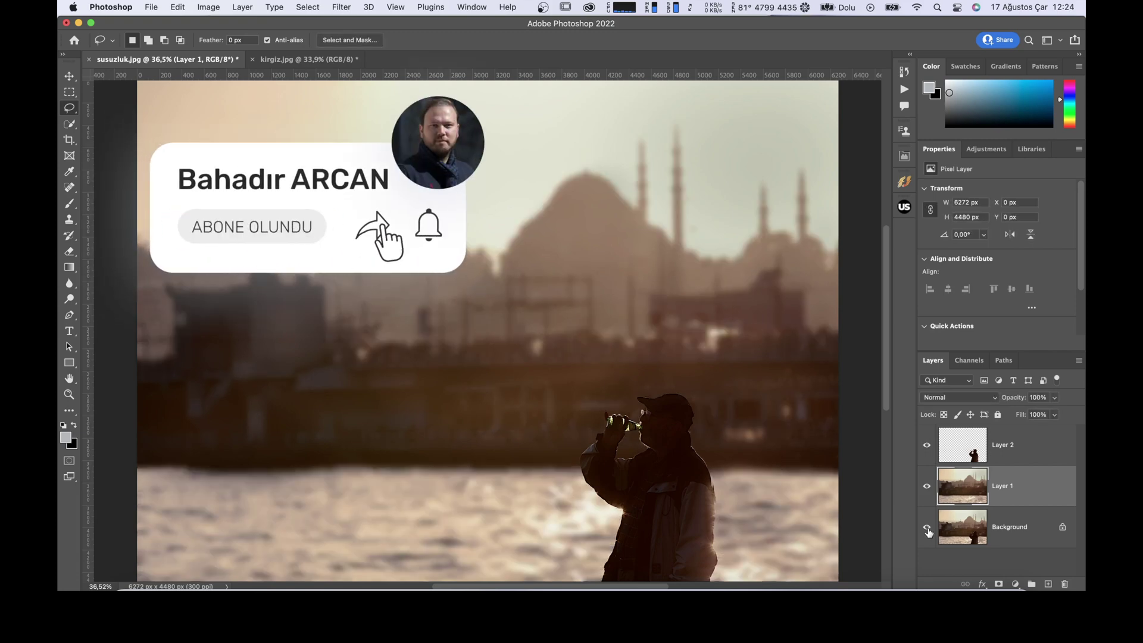
{"action": "left_click", "coordinate": [928, 530], "text": "alt"}
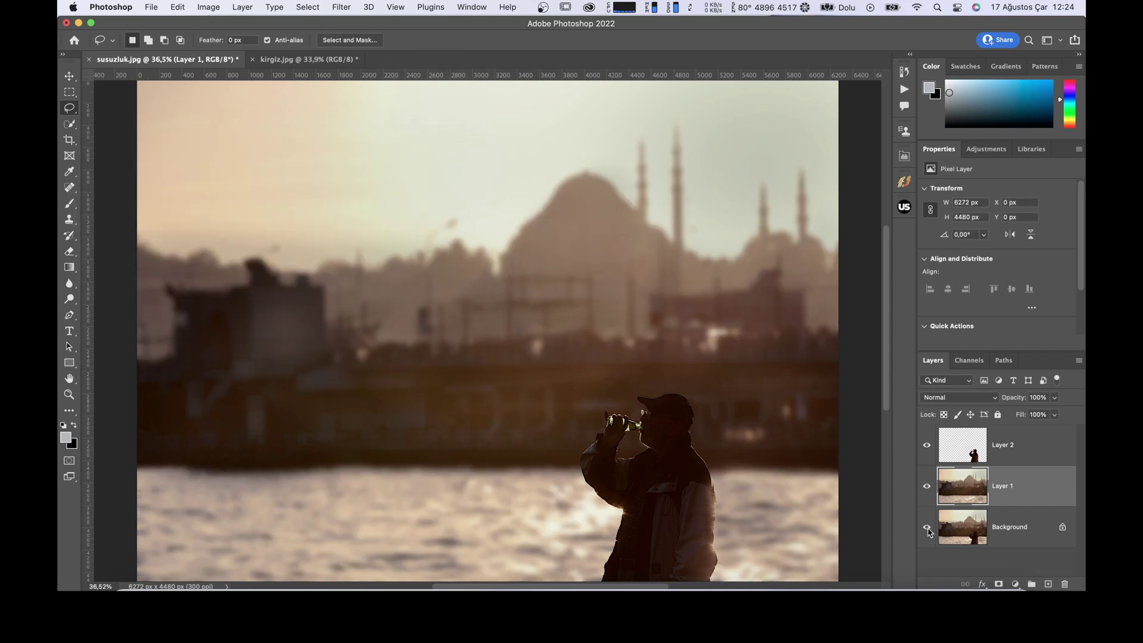
Add a layer mask to Layer 1 and brush black across the water to restore its sharpness.
{"action": "left_click", "coordinate": [1000, 583]}
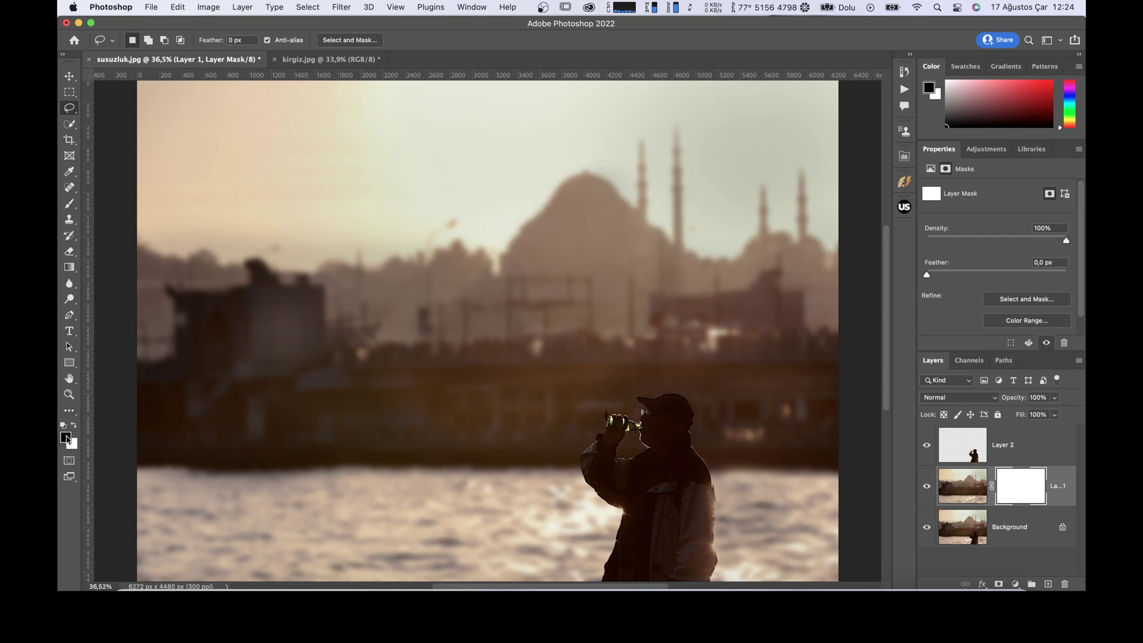
{"action": "left_click", "coordinate": [69, 203]}
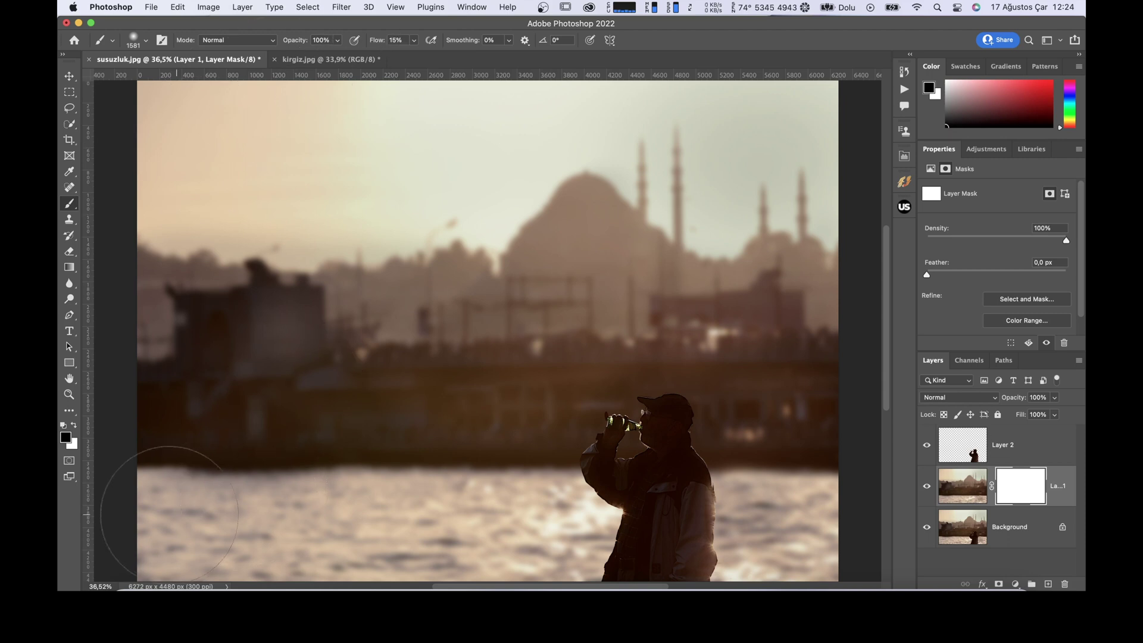
{"action": "mouse_move", "coordinate": [195, 520]}
{"action": "left_mouse_down"}
{"action": "mouse_move", "coordinate": [282, 526]}
{"action": "mouse_move", "coordinate": [178, 529]}
{"action": "mouse_move", "coordinate": [266, 519]}
{"action": "mouse_move", "coordinate": [361, 541]}
{"action": "mouse_move", "coordinate": [447, 533]}
{"action": "mouse_move", "coordinate": [438, 545]}
{"action": "mouse_move", "coordinate": [638, 540]}
{"action": "mouse_move", "coordinate": [553, 526]}
{"action": "mouse_move", "coordinate": [775, 546]}
{"action": "mouse_move", "coordinate": [785, 534]}
{"action": "mouse_move", "coordinate": [744, 533]}
{"action": "mouse_move", "coordinate": [864, 515]}
{"action": "mouse_move", "coordinate": [868, 531]}
{"action": "mouse_move", "coordinate": [679, 524]}
{"action": "left_mouse_up"}
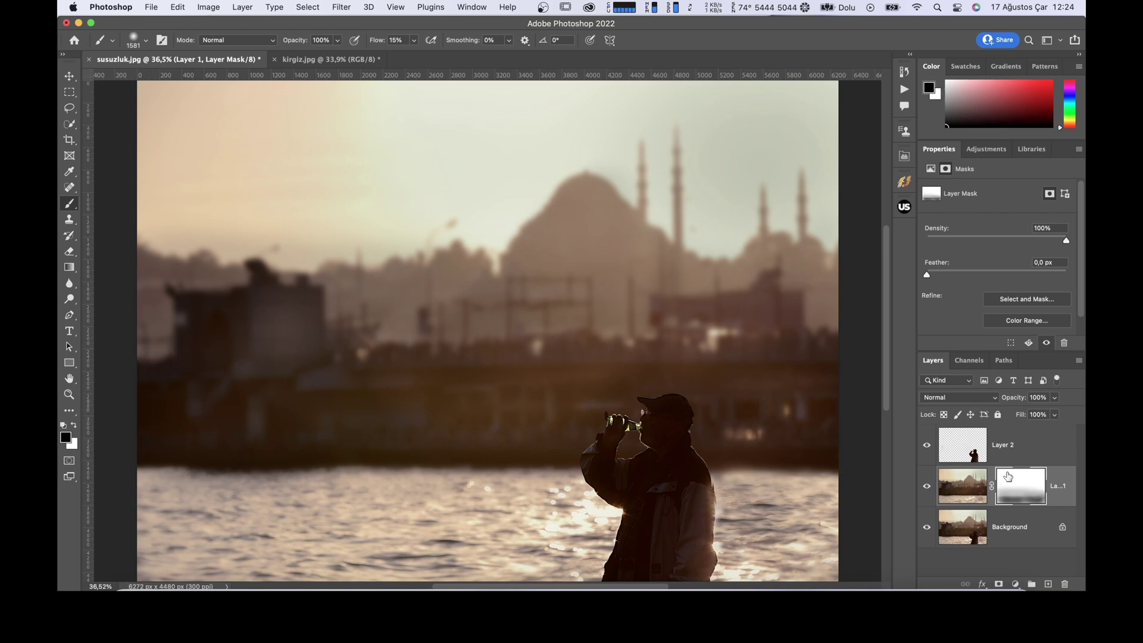
Compare the masked result with the original photo by repeatedly showing only the Background layer.
{"action": "left_click", "coordinate": [926, 529], "text": "alt"}
{"action": "left_click", "coordinate": [927, 529], "text": "alt"}
{"action": "left_click", "coordinate": [927, 530], "text": "alt"}
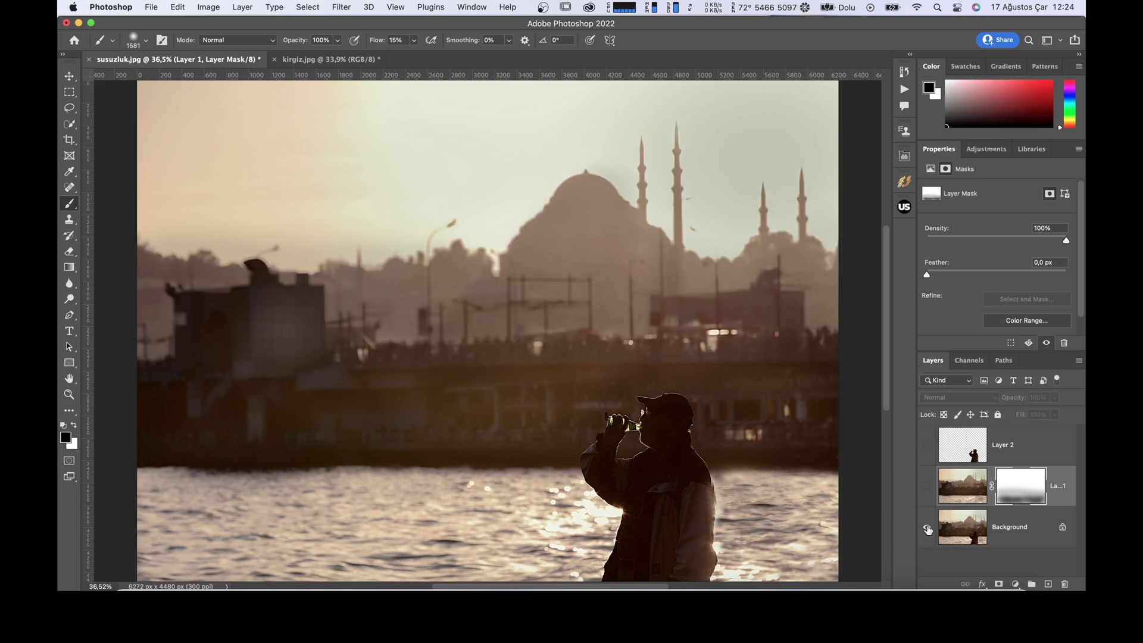
{"action": "left_click", "coordinate": [927, 529], "text": "alt"}
{"action": "left_click", "coordinate": [927, 530], "text": "alt"}
{"action": "left_click", "coordinate": [927, 530], "text": "alt"}
{"action": "left_click", "coordinate": [927, 530], "text": "alt"}
{"action": "left_click", "coordinate": [927, 530], "text": "alt"}
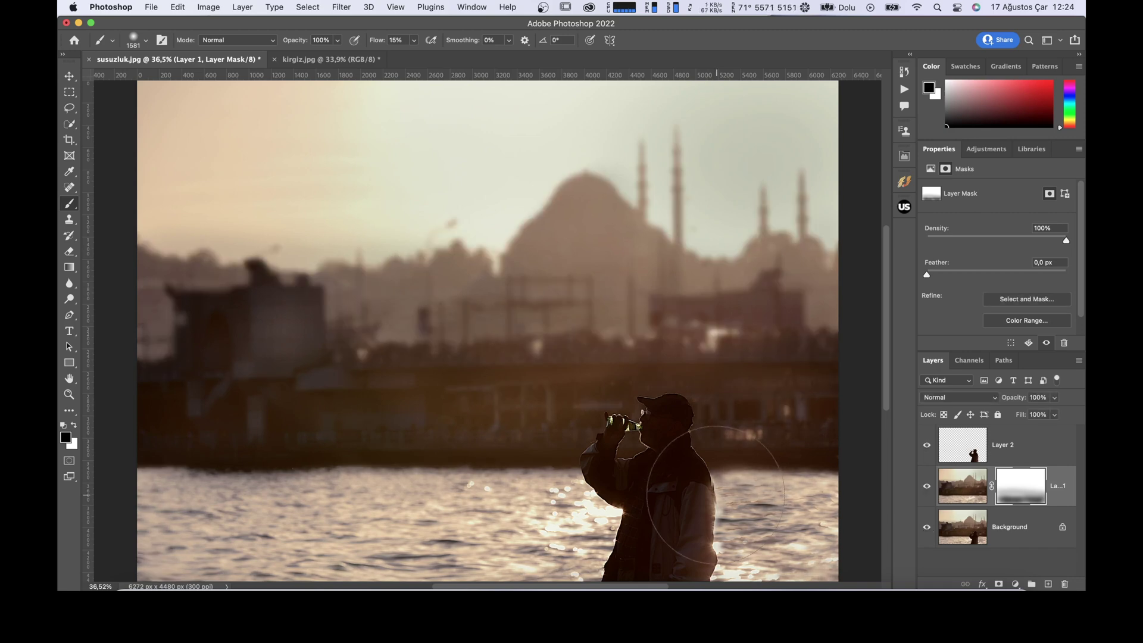
Check the man's surroundings up close against the original photo and brush black on Layer 1's mask around his torso.
{"action": "scroll", "coordinate": [716, 495], "scroll_direction": "up", "scroll_amount": 5}
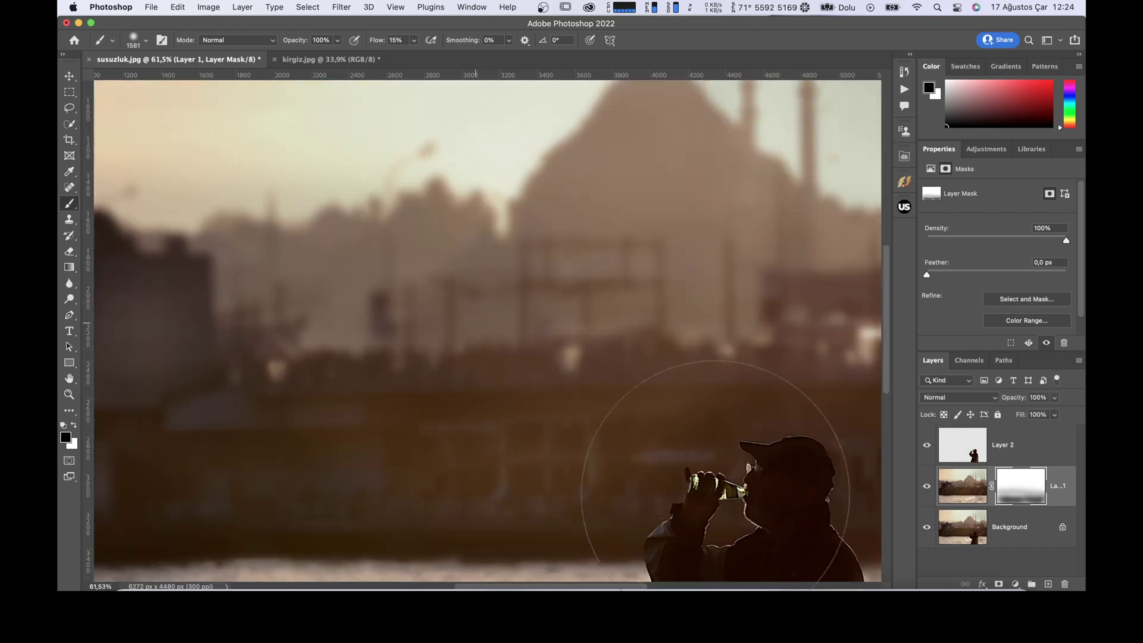
{"action": "scroll", "coordinate": [715, 494], "scroll_direction": "up", "scroll_amount": 2}
{"action": "scroll", "coordinate": [742, 504], "scroll_direction": "down", "scroll_amount": 5}
{"action": "scroll", "coordinate": [742, 505], "scroll_direction": "right", "scroll_amount": 5}
{"action": "scroll", "coordinate": [742, 505], "scroll_direction": "left", "scroll_amount": 1}
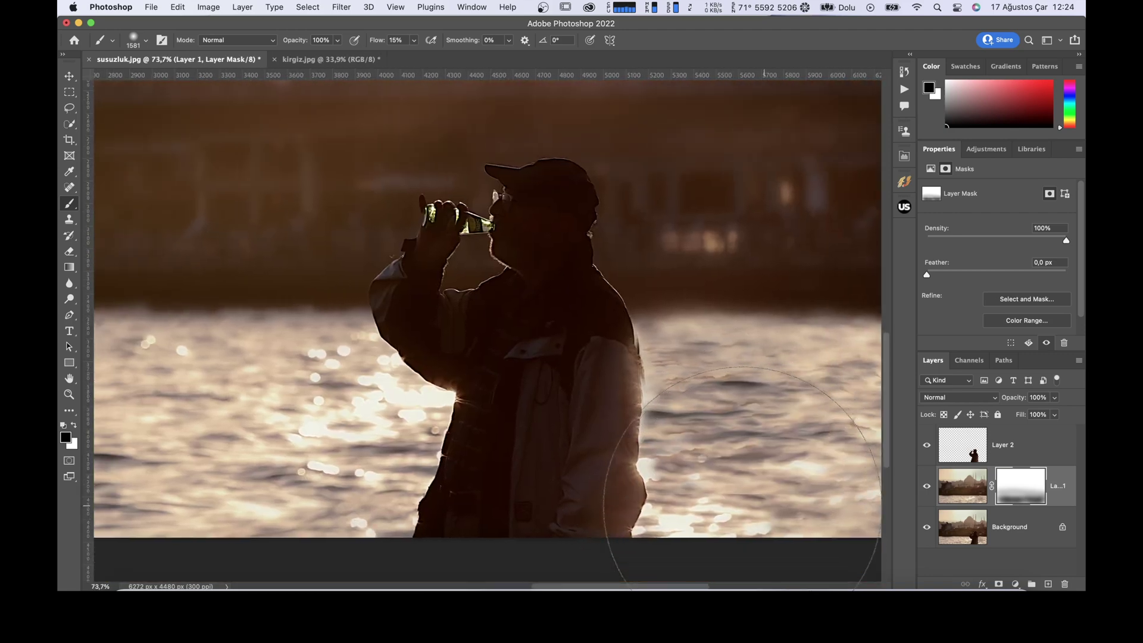
{"action": "scroll", "coordinate": [742, 505], "scroll_direction": "up", "scroll_amount": 3}
{"action": "scroll", "coordinate": [742, 505], "scroll_direction": "left", "scroll_amount": 2}
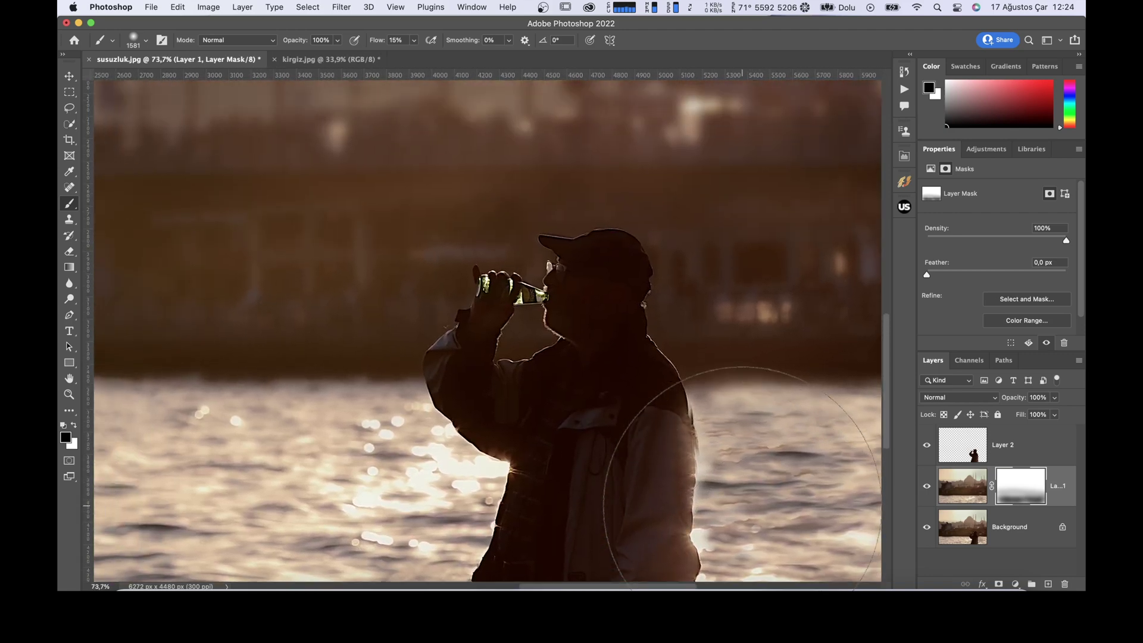
{"action": "left_click", "coordinate": [927, 529], "text": "alt"}
{"action": "left_click", "coordinate": [927, 529], "text": "alt"}
{"action": "left_click", "coordinate": [927, 529], "text": "alt"}
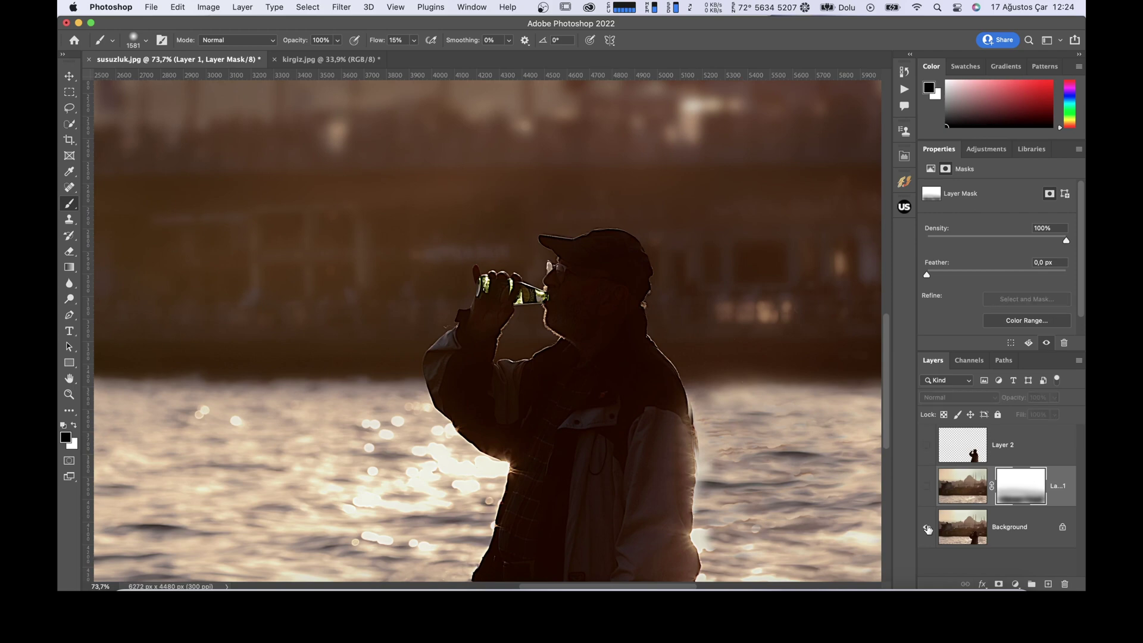
{"action": "left_click", "coordinate": [927, 529], "text": "alt"}
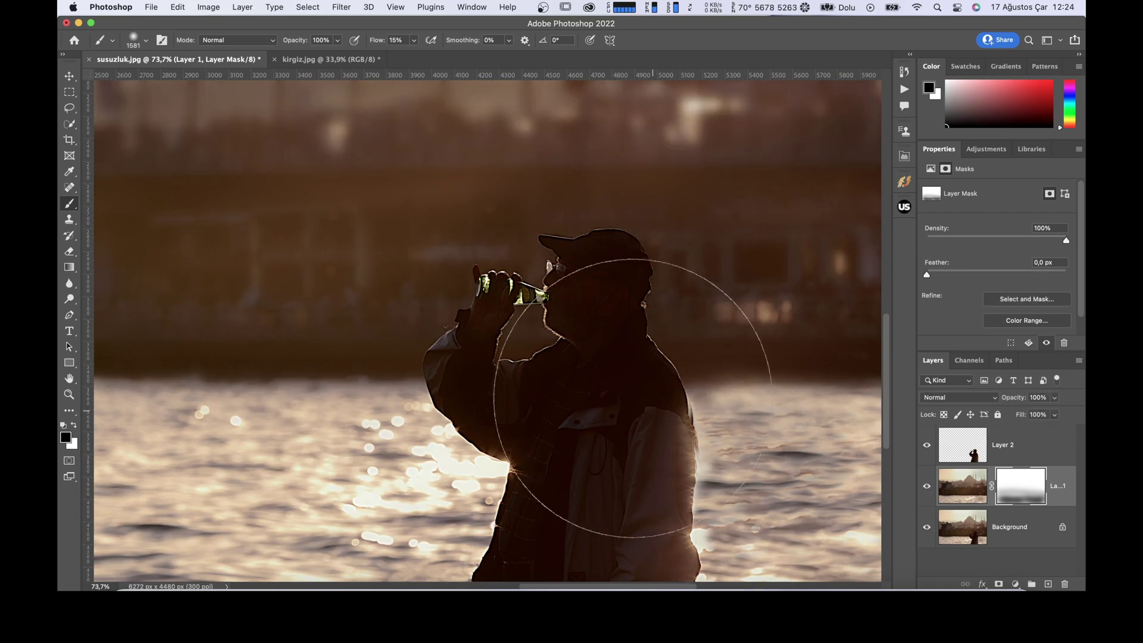
{"action": "mouse_move", "coordinate": [661, 412]}
{"action": "left_mouse_down"}
{"action": "mouse_move", "coordinate": [606, 396]}
{"action": "mouse_move", "coordinate": [643, 408]}
{"action": "mouse_move", "coordinate": [649, 458]}
{"action": "left_mouse_up"}
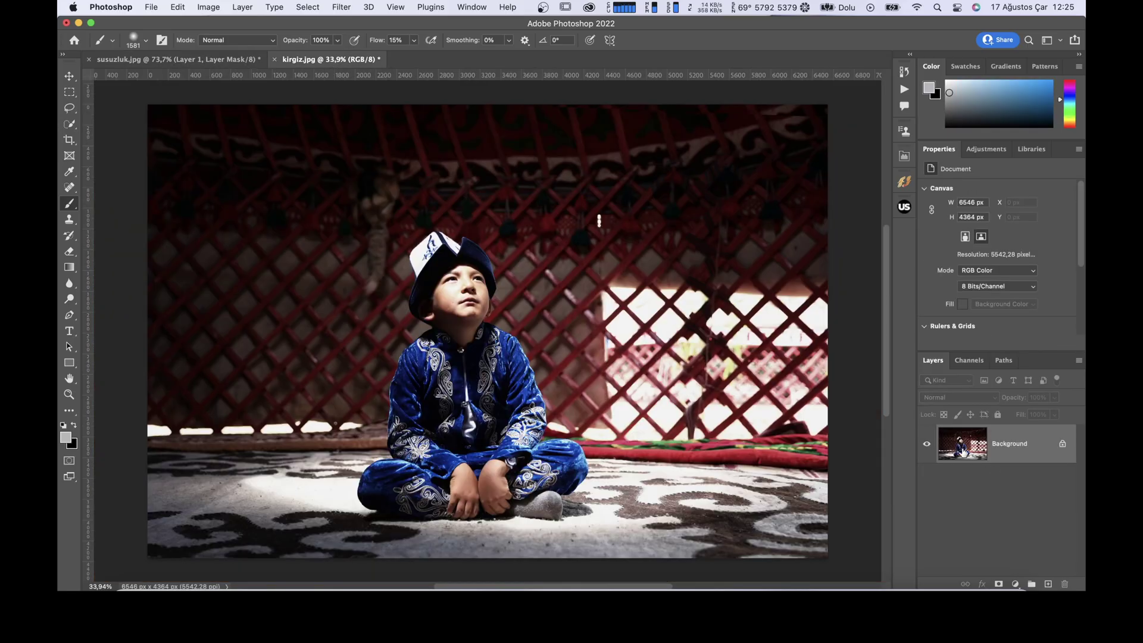
In kirgiz.jpg, duplicate the Background layer and select the seated boy with Select Subject.
{"action": "key", "text": "ctrl+j"}
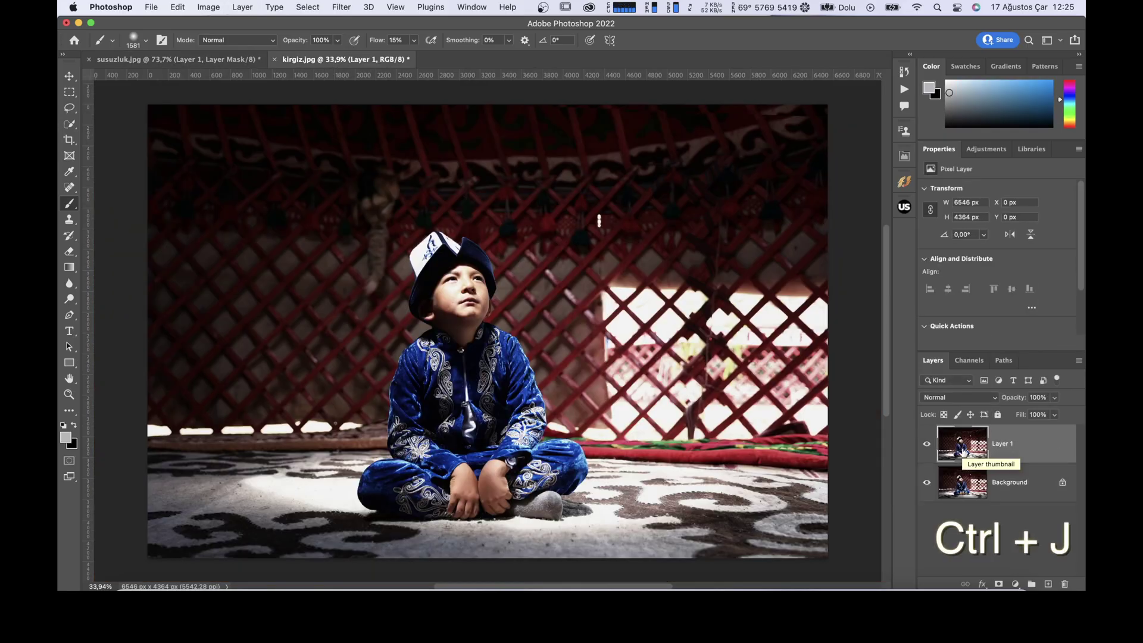
{"action": "left_click", "coordinate": [307, 7]}
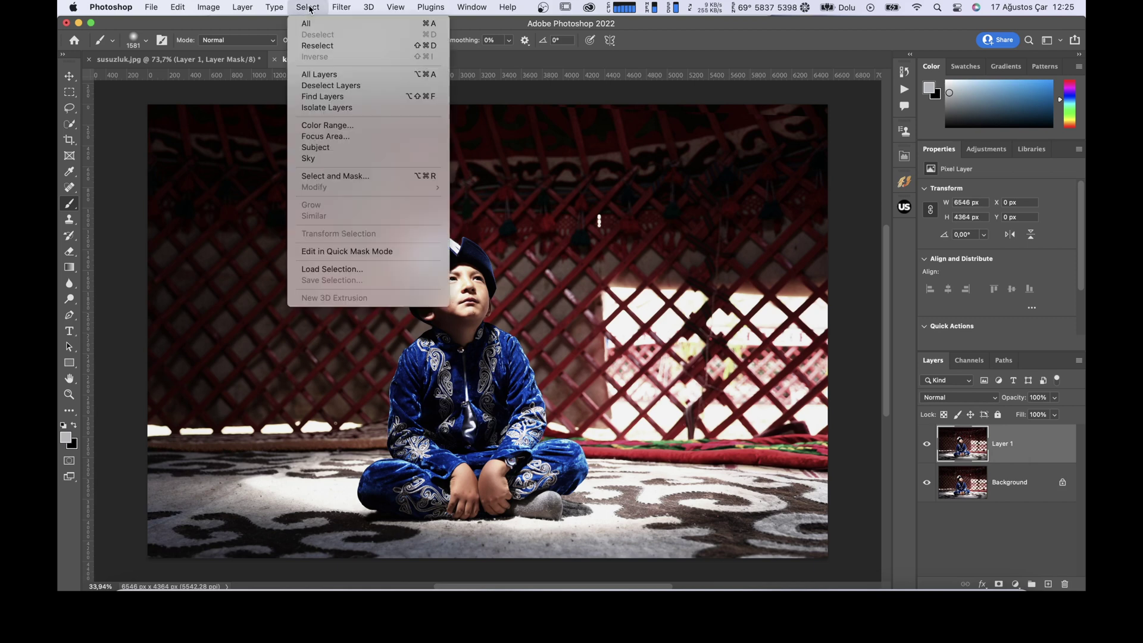
{"action": "left_click", "coordinate": [319, 149]}
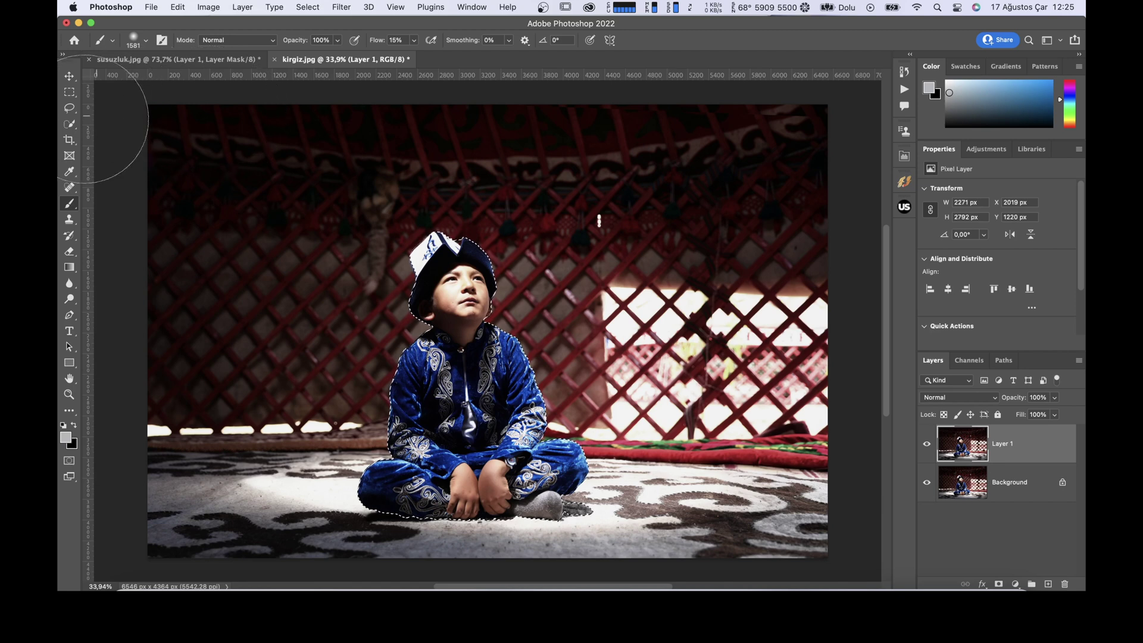
Subtract the stray carpet area beside the boy's foot from the selection and copy the selected boy to a new layer.
{"action": "left_click", "coordinate": [70, 125]}
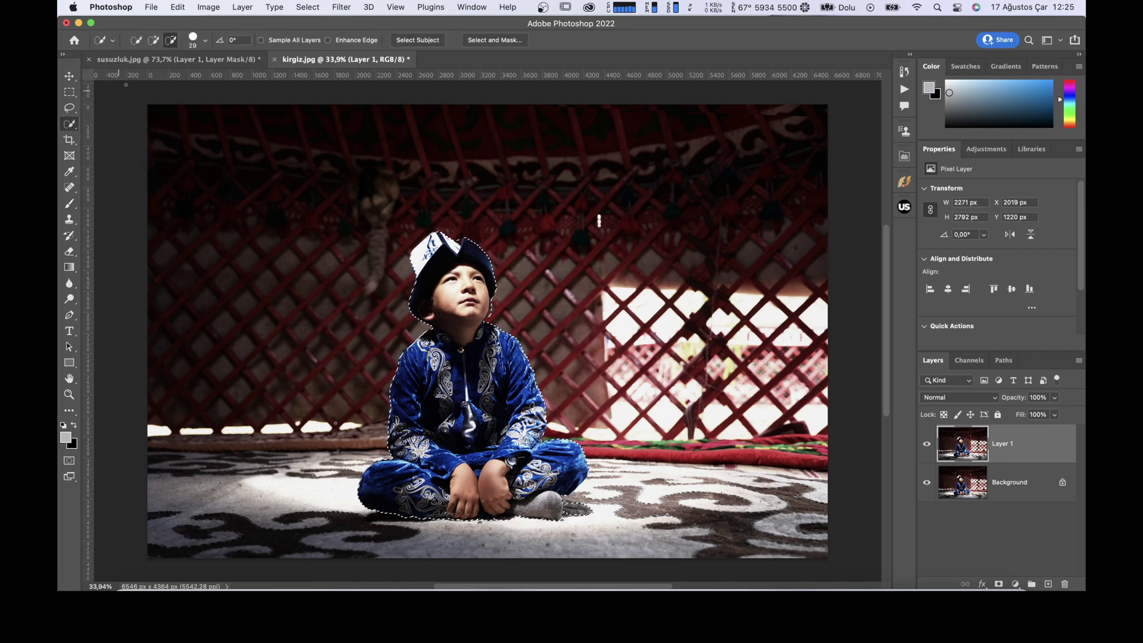
{"action": "left_click", "coordinate": [163, 41]}
{"action": "key", "text": "ctrl+j"}
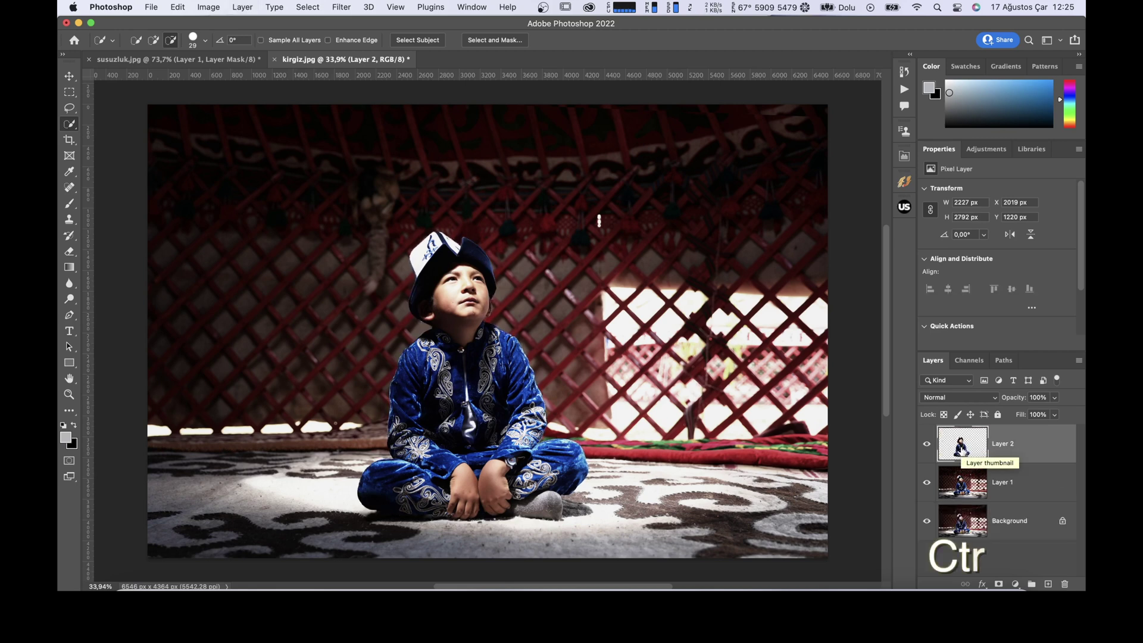
Hide Layer 2, load its outline as a selection on Layer 1, and expand the selection by 20 pixels.
{"action": "left_click", "coordinate": [926, 445]}
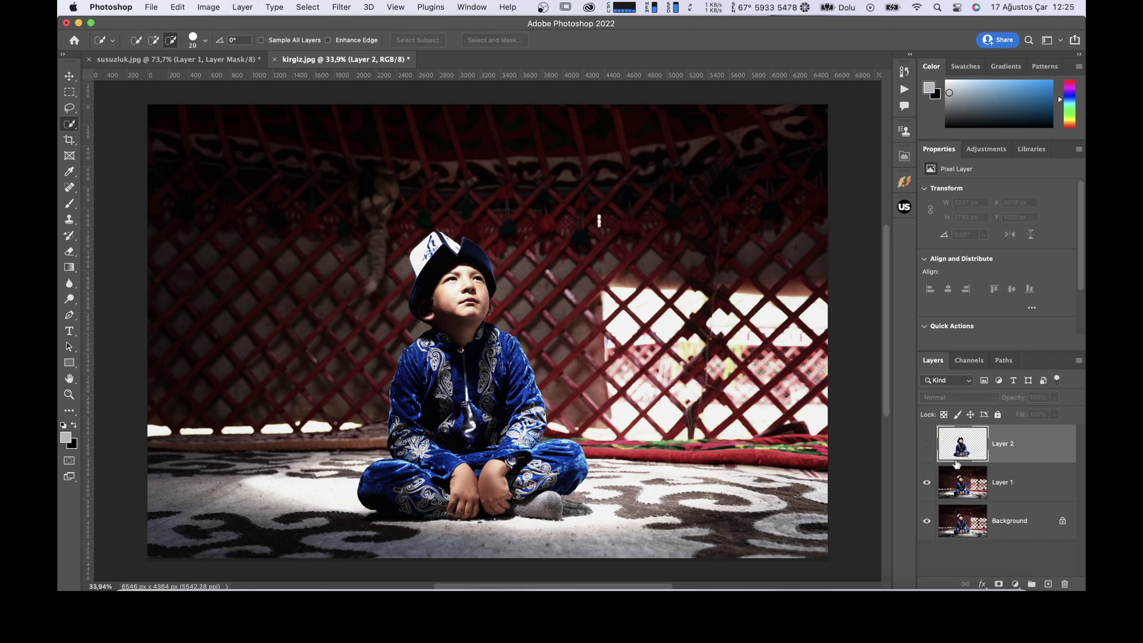
{"action": "left_click", "coordinate": [965, 480]}
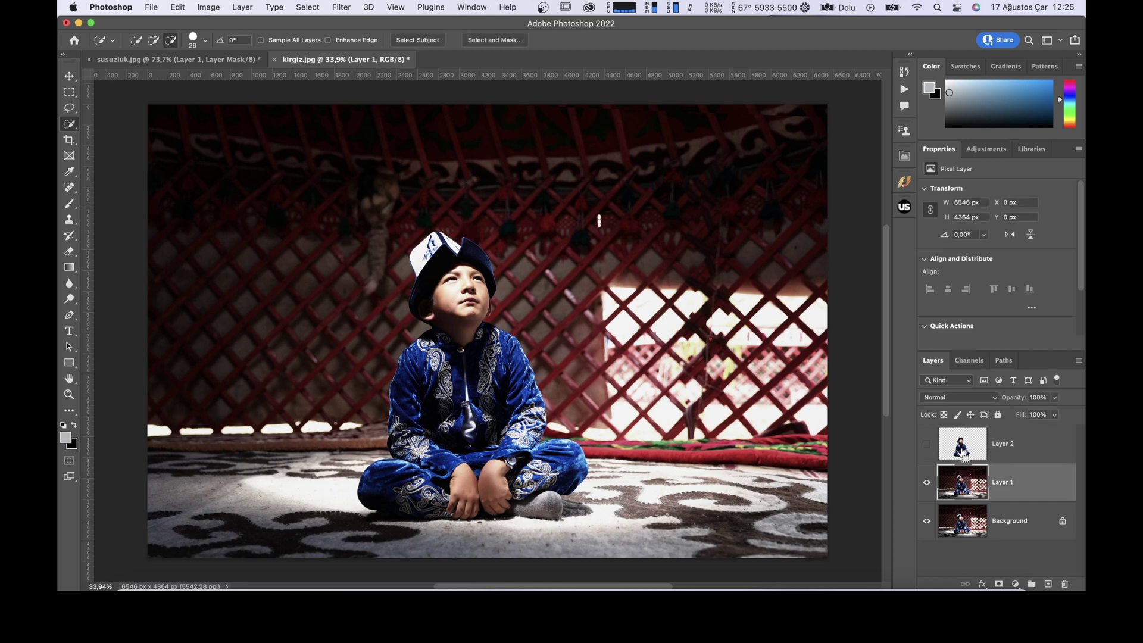
{"action": "left_click", "coordinate": [963, 453], "text": "ctrl"}
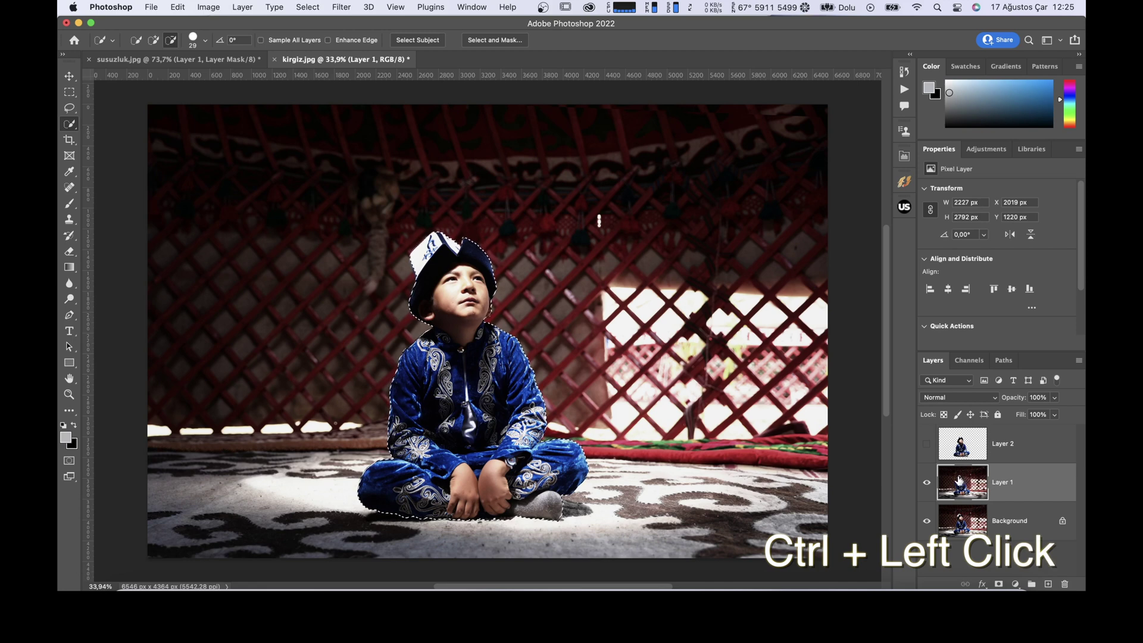
{"action": "left_click", "coordinate": [308, 8]}
{"action": "mouse_move", "coordinate": [326, 189]}
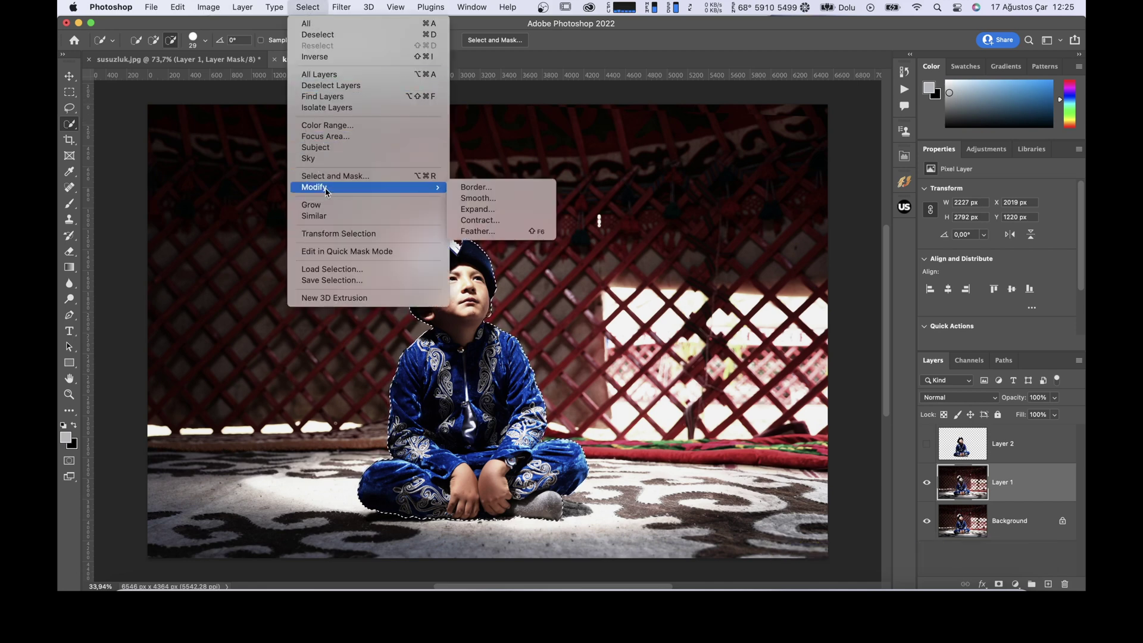
{"action": "left_click", "coordinate": [482, 214]}
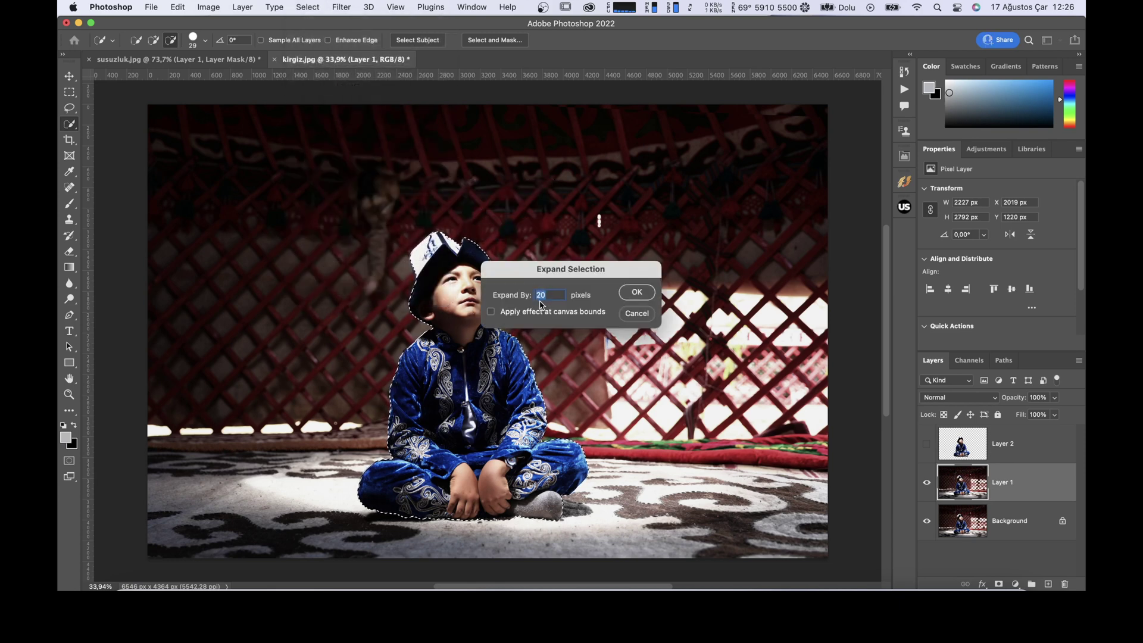
{"action": "left_click", "coordinate": [637, 291]}
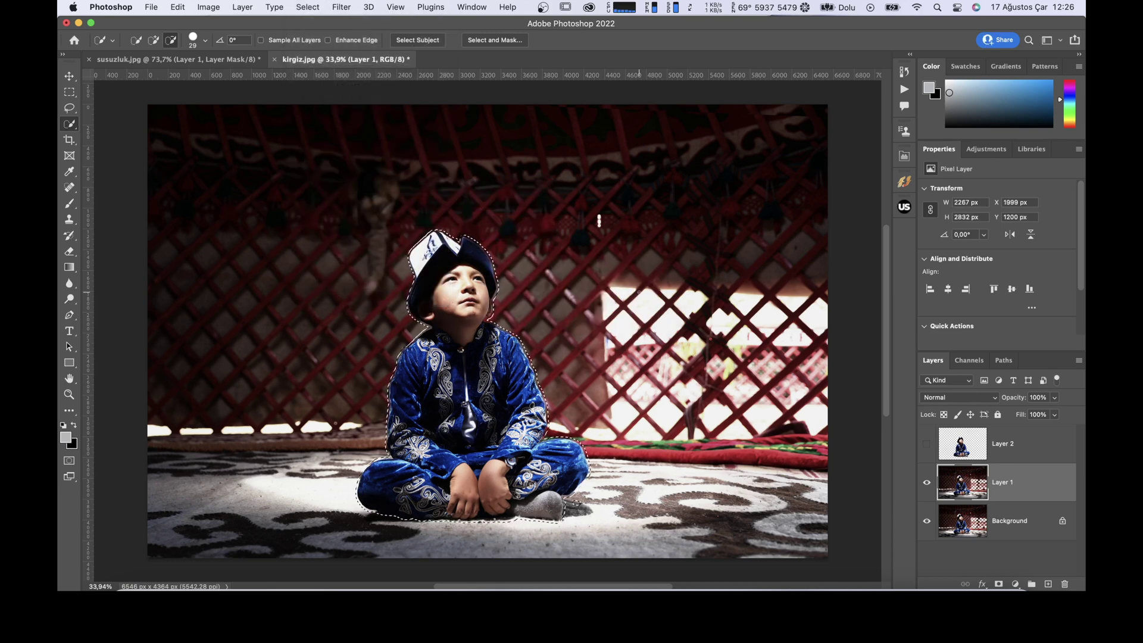
Remove the boy from Layer 1 with a Content-Aware fill at 100% opacity, deselect, and show Layer 2 again.
{"action": "key", "text": "shift+BackSpace"}
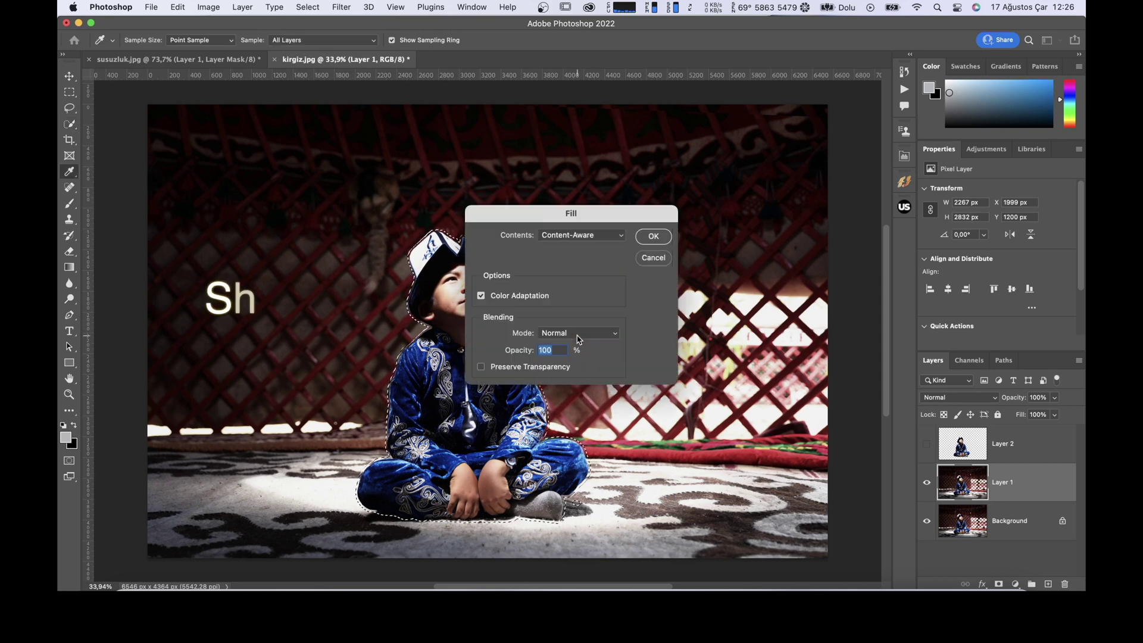
{"action": "left_click", "coordinate": [651, 239]}
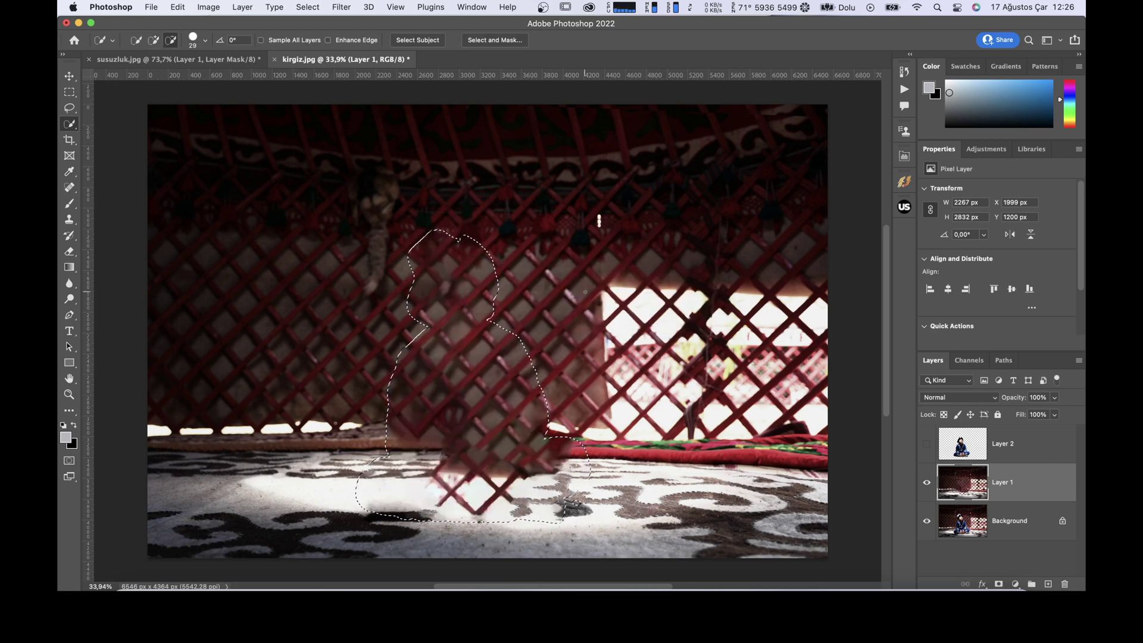
{"action": "key", "text": "ctrl+d"}
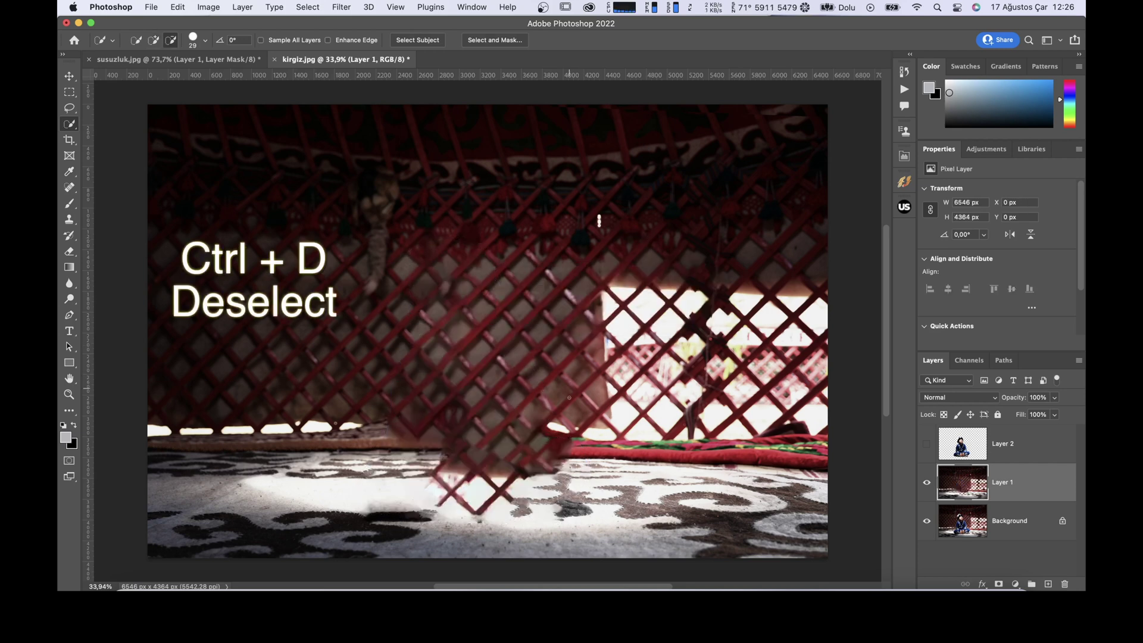
{"action": "left_click", "coordinate": [927, 444]}
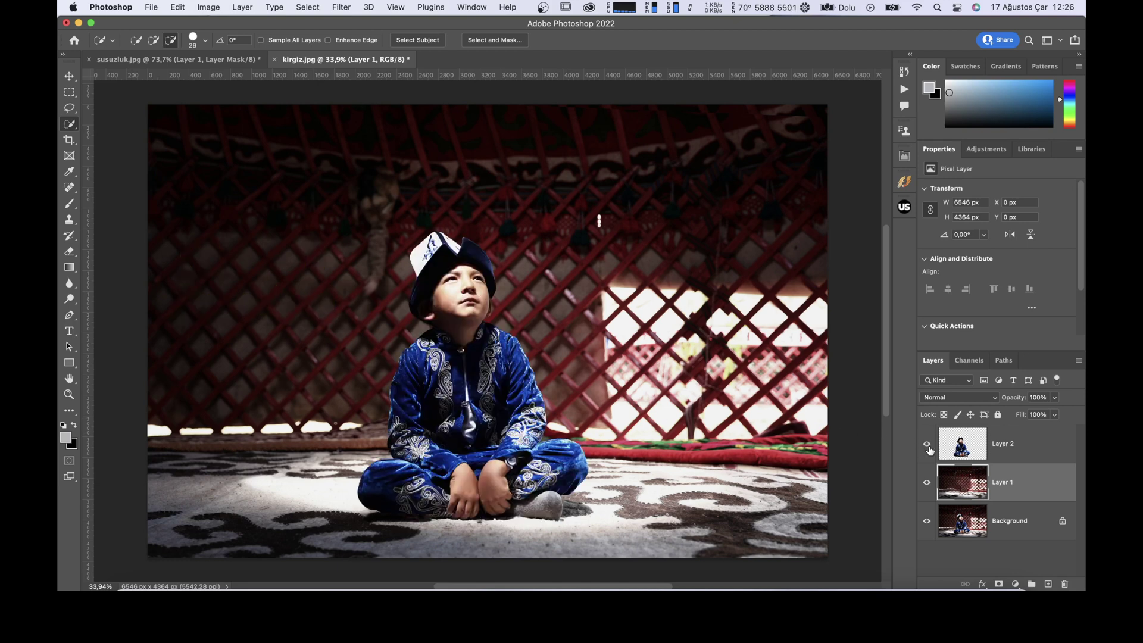
{"action": "left_click", "coordinate": [927, 444]}
{"action": "left_click", "coordinate": [927, 444]}
Apply a Gaussian Blur with a radius of 33.1 pixels to the filled background on Layer 1.
{"action": "left_click", "coordinate": [336, 8]}
{"action": "mouse_move", "coordinate": [384, 167]}
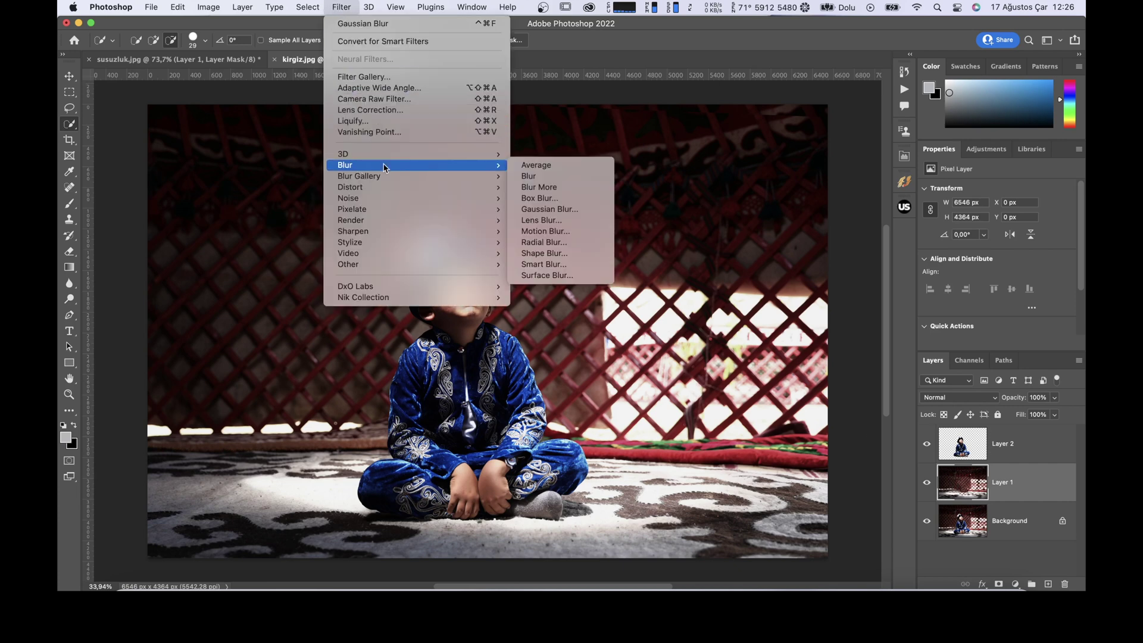
{"action": "left_click", "coordinate": [544, 210]}
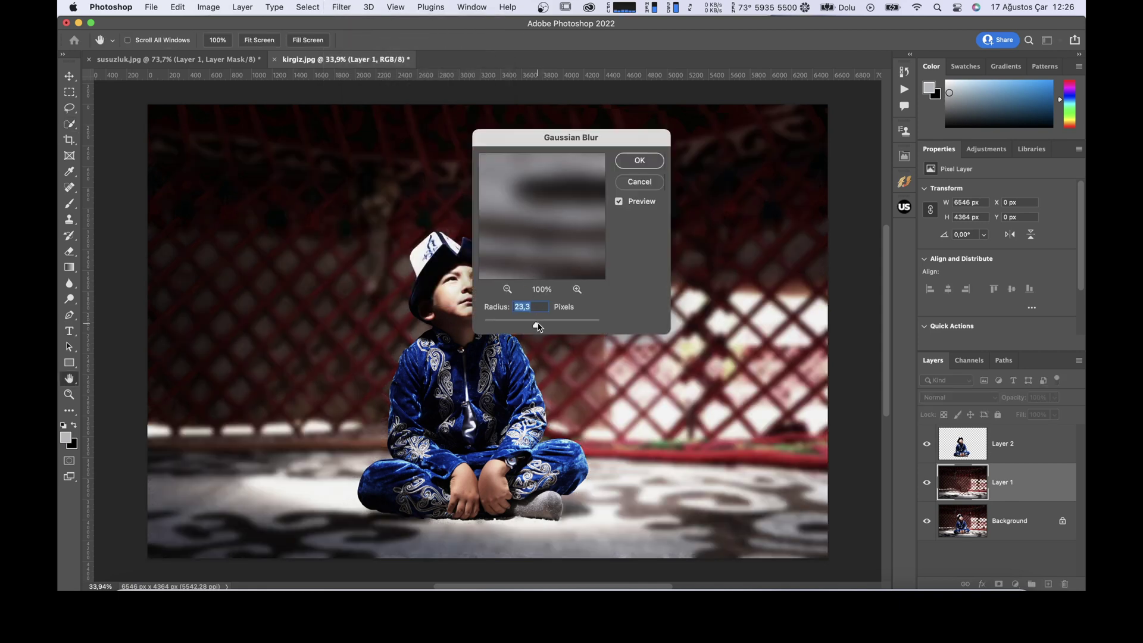
{"action": "left_click_drag", "start_coordinate": [537, 326], "coordinate": [541, 326]}
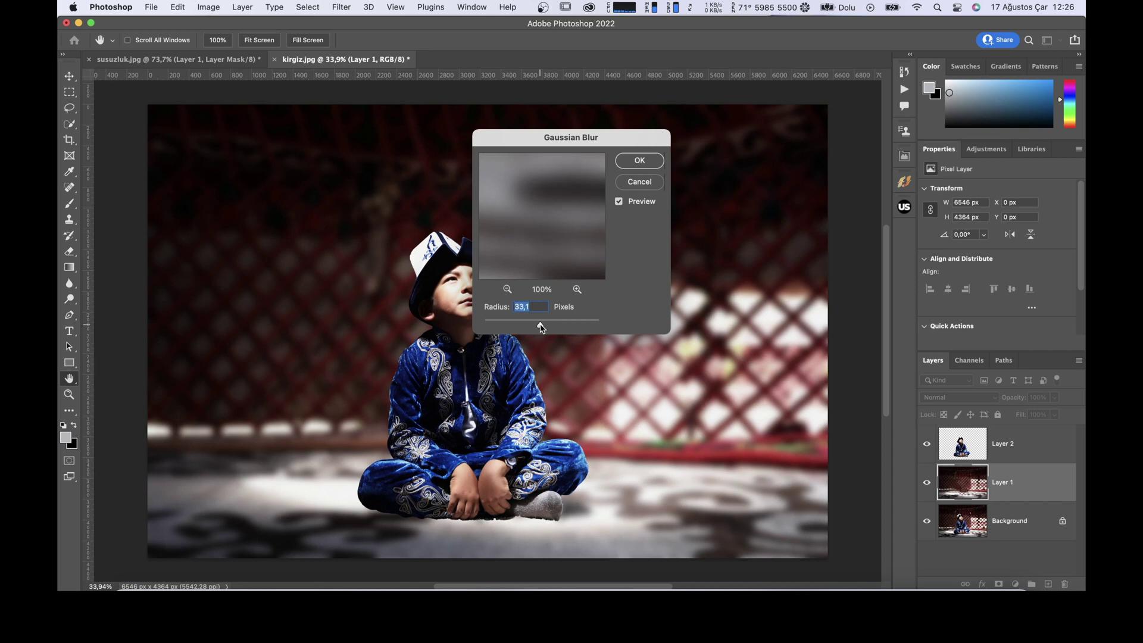
{"action": "left_click", "coordinate": [647, 166]}
{"action": "key", "text": "w"}
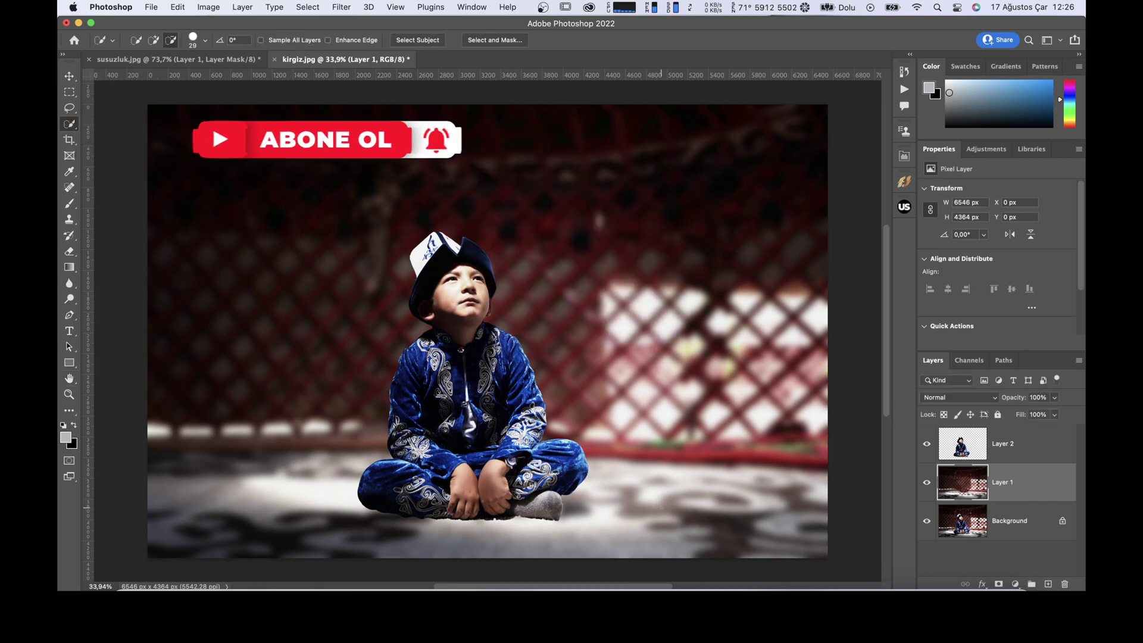
Add a layer mask to Layer 1 with black brushed across the foreground carpet, and set the layer's opacity to 84%.
{"action": "left_click", "coordinate": [997, 583]}
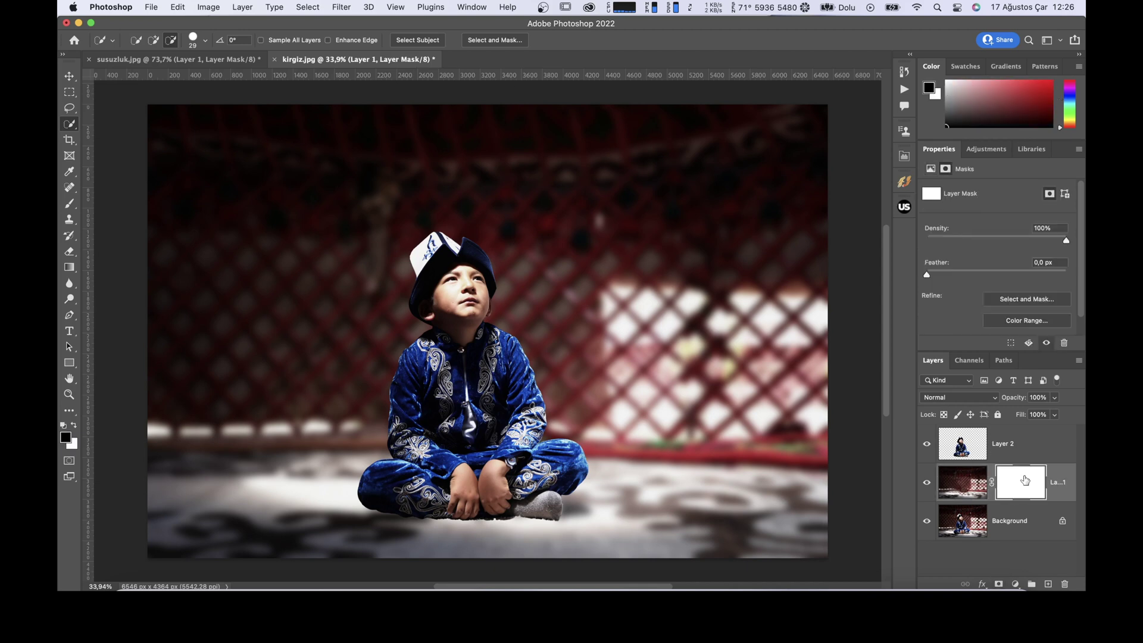
{"action": "left_click", "coordinate": [69, 203]}
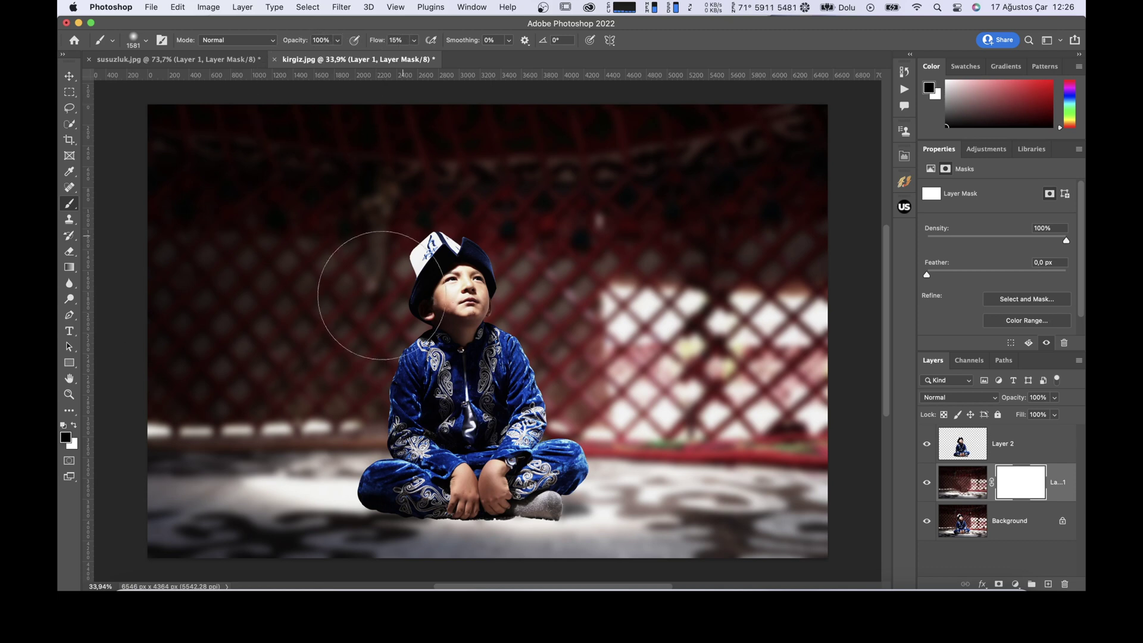
{"action": "mouse_move", "coordinate": [185, 494]}
{"action": "left_mouse_down"}
{"action": "mouse_move", "coordinate": [212, 492]}
{"action": "mouse_move", "coordinate": [153, 510]}
{"action": "mouse_move", "coordinate": [798, 542]}
{"action": "mouse_move", "coordinate": [565, 513]}
{"action": "mouse_move", "coordinate": [750, 494]}
{"action": "left_mouse_up"}
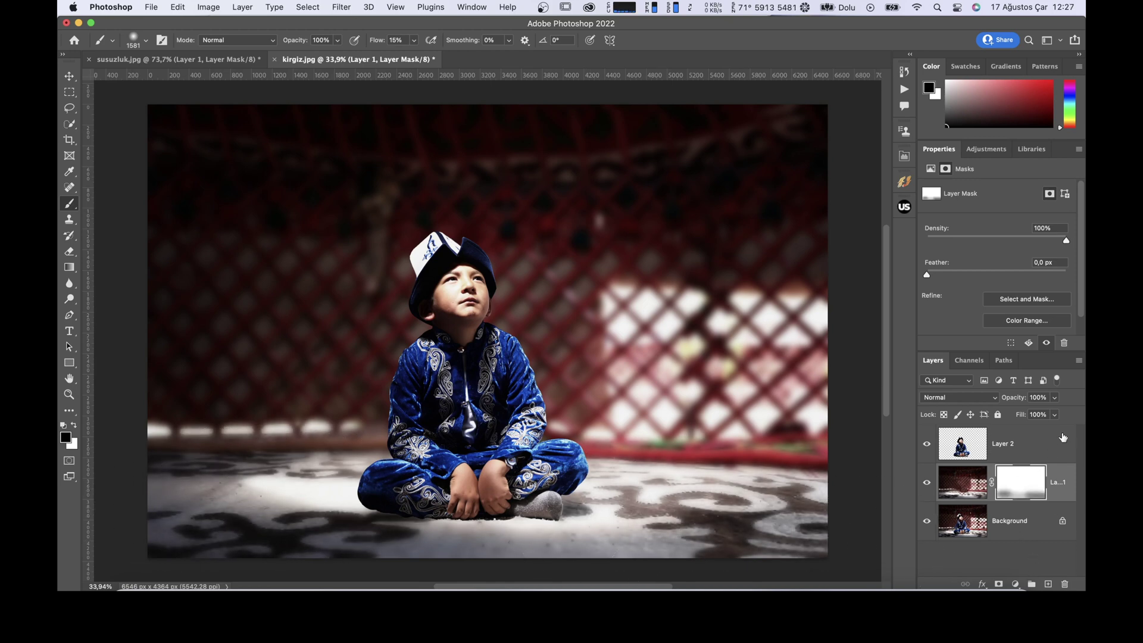
{"action": "left_click", "coordinate": [1056, 399]}
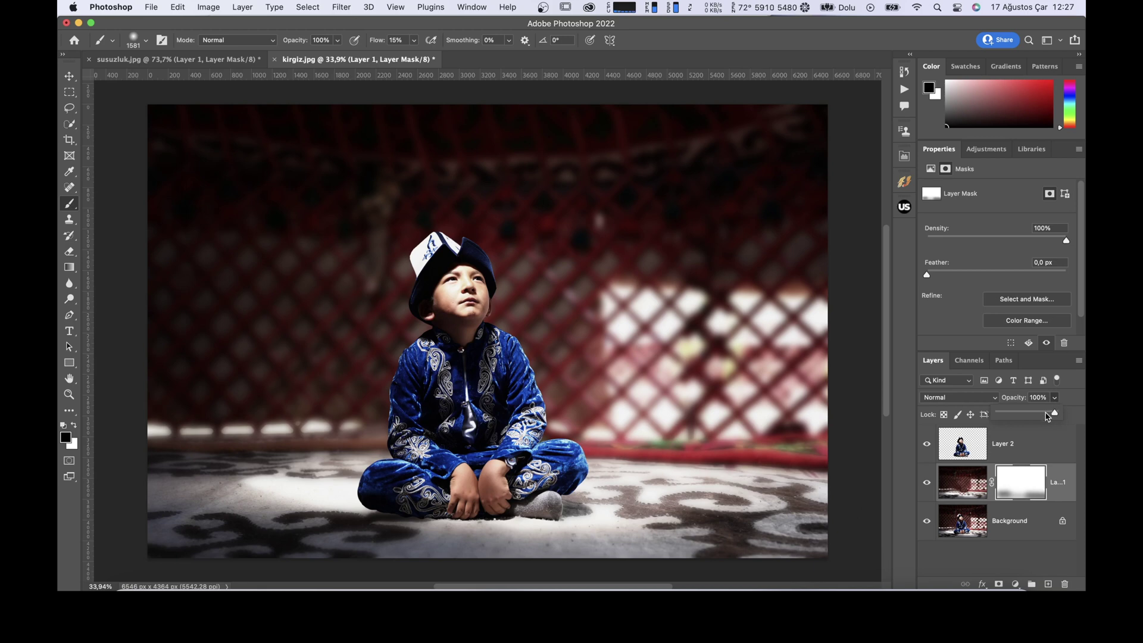
{"action": "left_click_drag", "start_coordinate": [1048, 416], "coordinate": [1045, 413]}
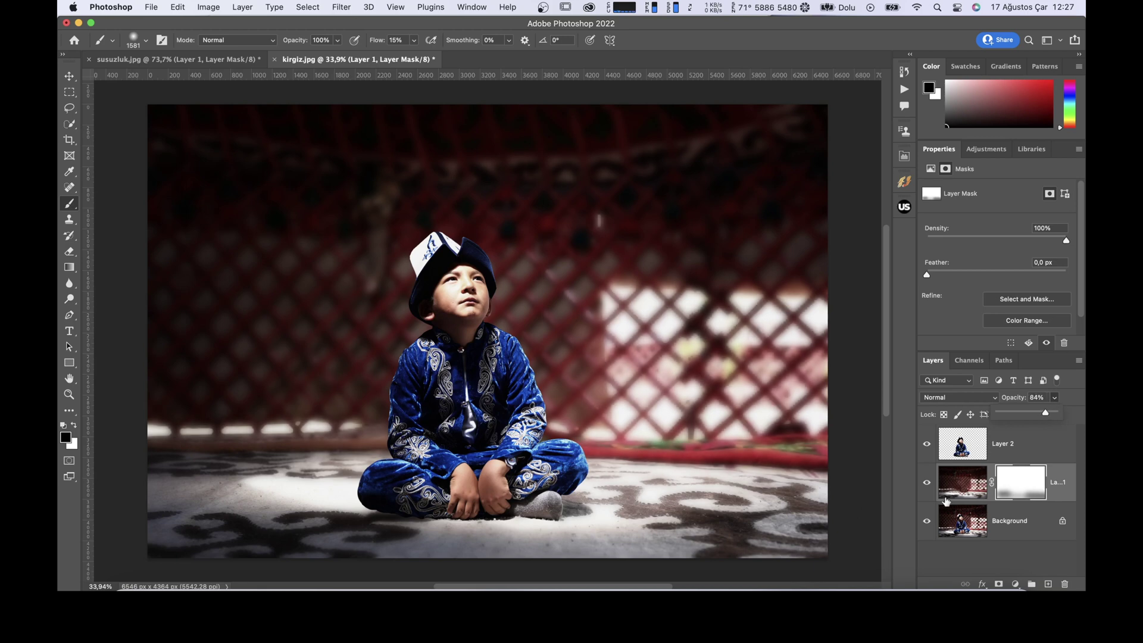
Compare the blurred composite with the original photo by repeatedly isolating the Background layer.
{"action": "left_click", "coordinate": [925, 523], "text": "alt"}
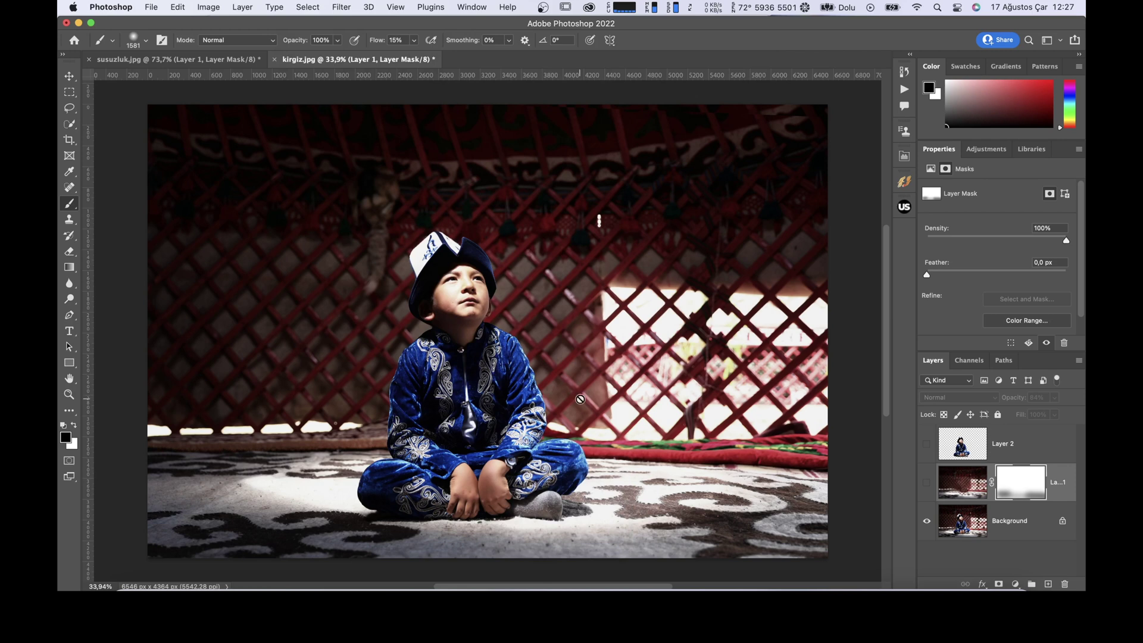
{"action": "left_click", "coordinate": [927, 522], "text": "alt"}
{"action": "left_click", "coordinate": [927, 522], "text": "alt"}
{"action": "left_click", "coordinate": [927, 522], "text": "alt"}
{"action": "left_click", "coordinate": [926, 522], "text": "alt"}
{"action": "left_click", "coordinate": [927, 522], "text": "alt"}
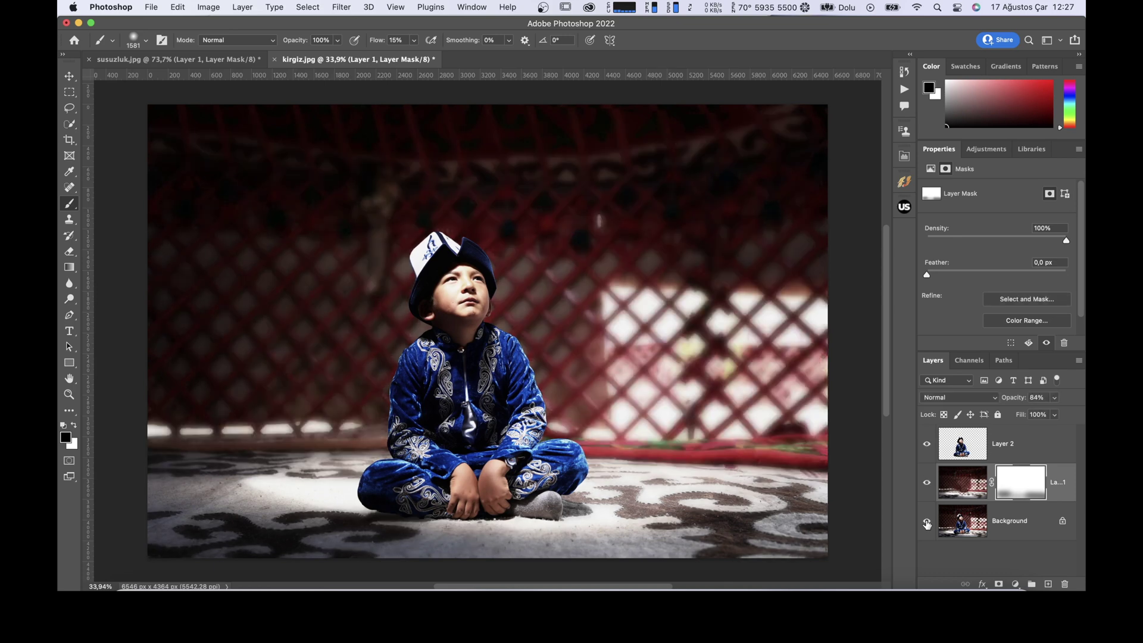
{"action": "left_click", "coordinate": [927, 522], "text": "alt"}
{"action": "left_click", "coordinate": [927, 522], "text": "alt"}
{"action": "left_click", "coordinate": [926, 522], "text": "alt"}
{"action": "left_click", "coordinate": [926, 522], "text": "alt"}
{"action": "left_click", "coordinate": [927, 522], "text": "alt"}
{"action": "left_click", "coordinate": [926, 522], "text": "alt"}
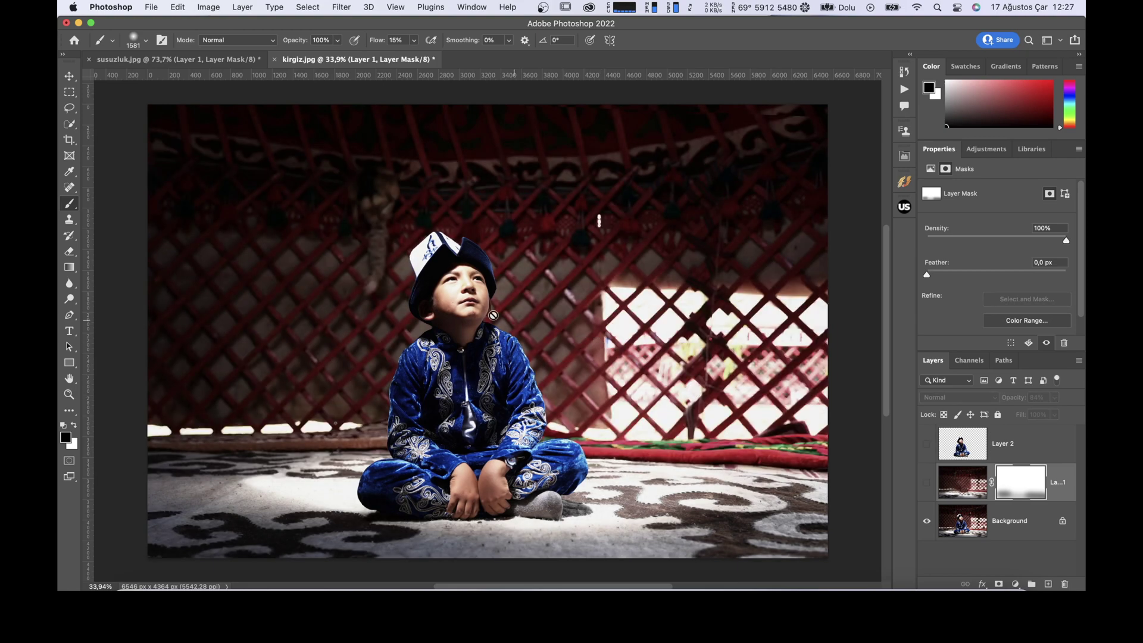
Examine the boy's head and torso edges up close, alternating between the original photo and the blurred composite.
{"action": "scroll", "coordinate": [465, 299], "scroll_direction": "up", "scroll_amount": 5}
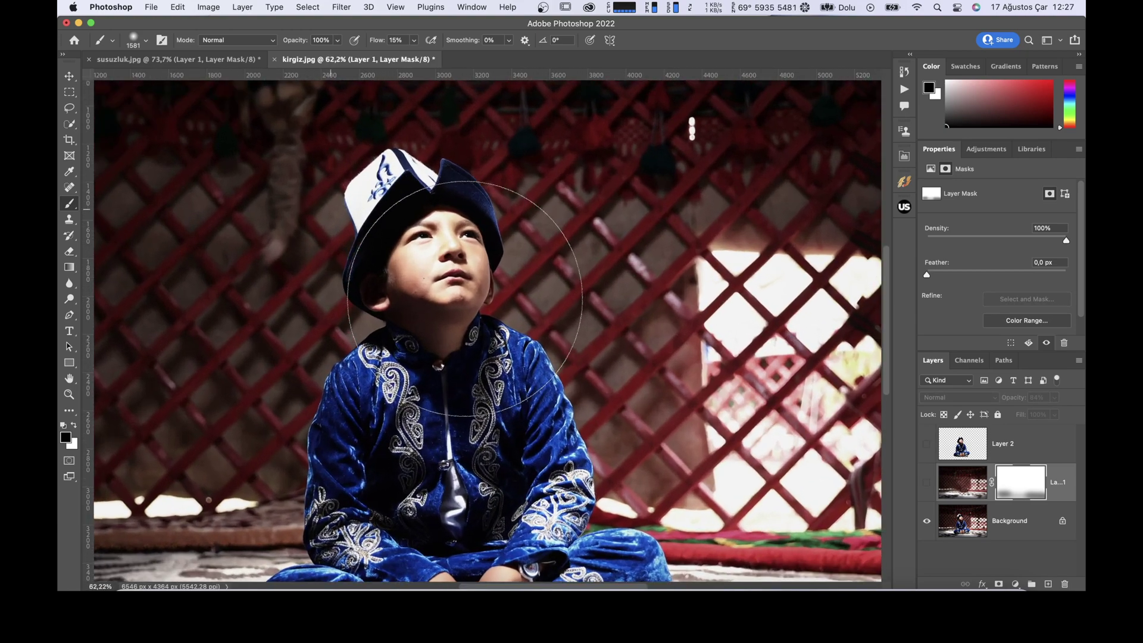
{"action": "left_click", "coordinate": [927, 522], "text": "alt"}
{"action": "left_click", "coordinate": [926, 522], "text": "alt"}
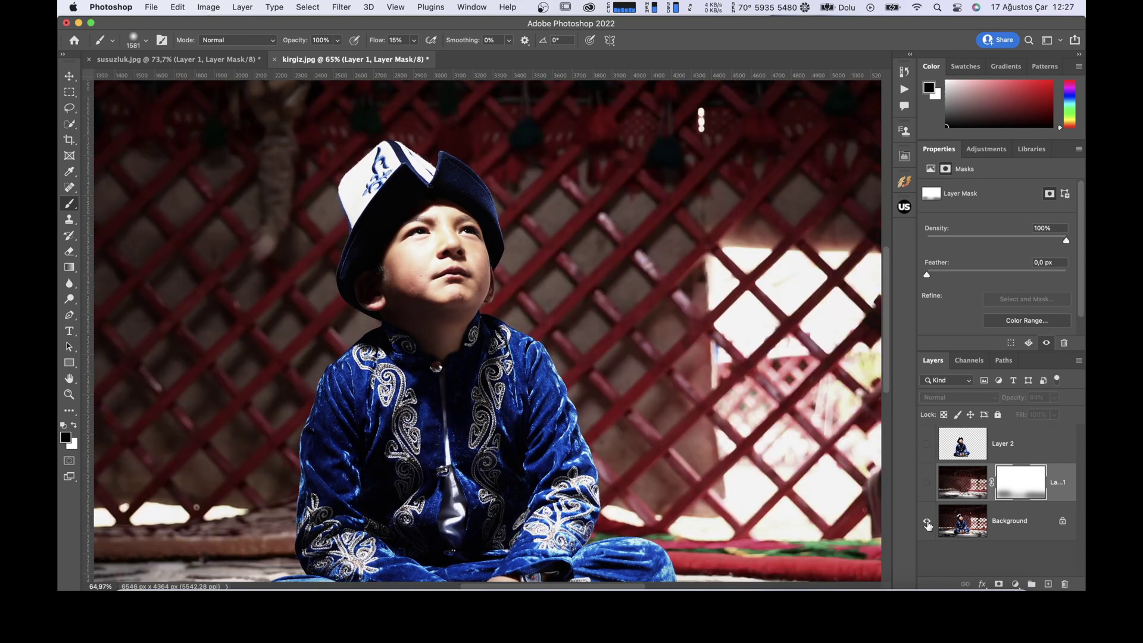
{"action": "left_click", "coordinate": [927, 522], "text": "alt"}
{"action": "left_click", "coordinate": [926, 522], "text": "alt"}
{"action": "left_click", "coordinate": [927, 522], "text": "alt"}
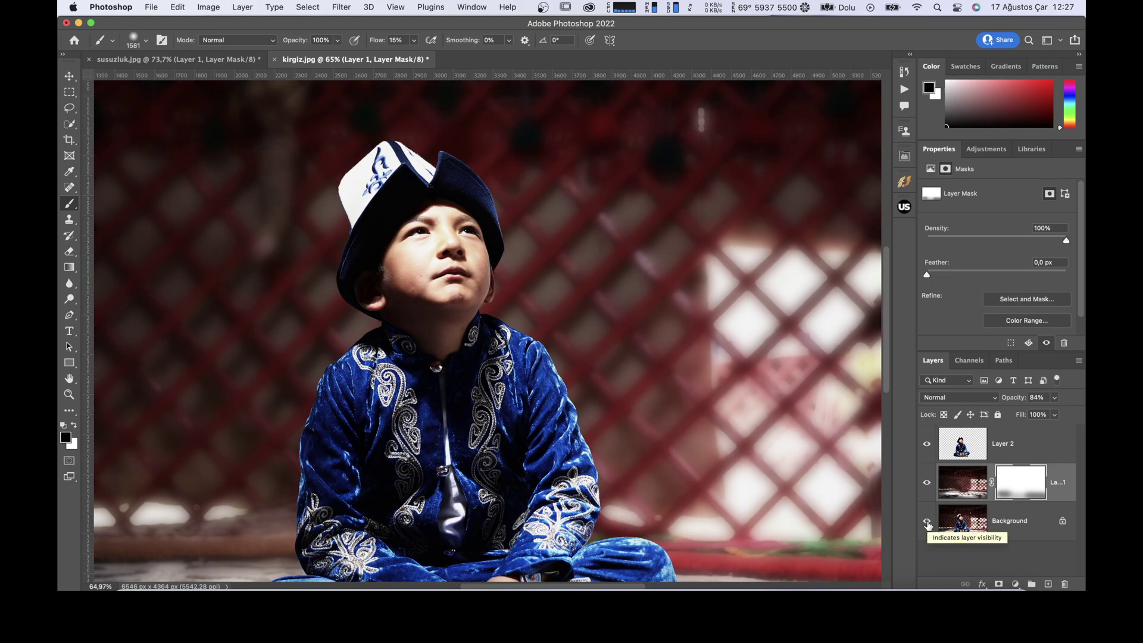